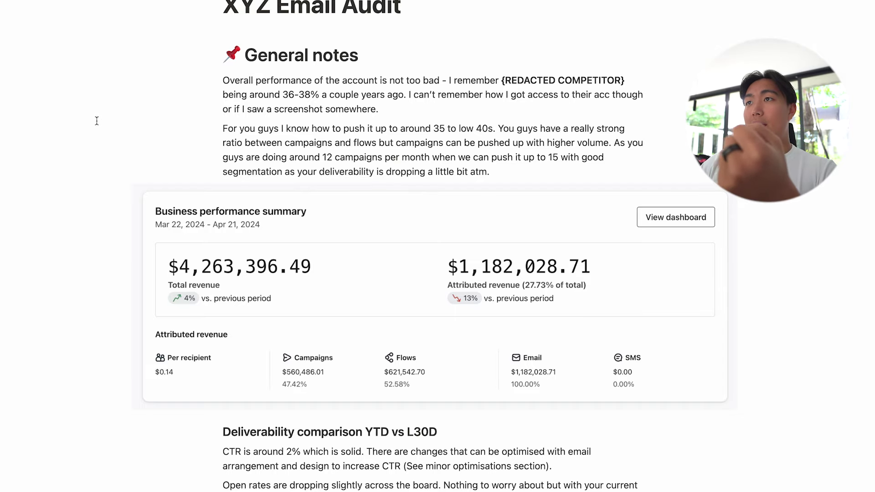
# Examine the XYZ Email Audit document from the general notes through campaign analysis, minor optimisations and account action items.
pyautogui.scroll(2, 97, 121)
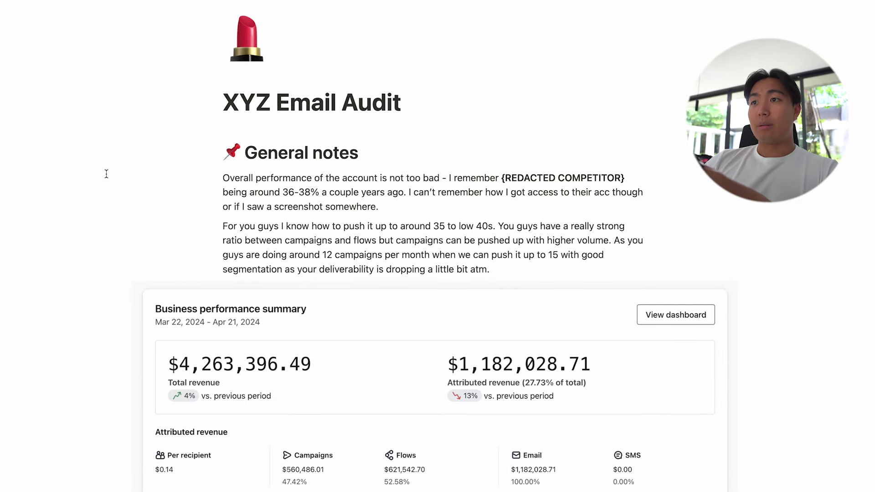
pyautogui.scroll(-15, 107, 191)
pyautogui.scroll(-20, 108, 218)
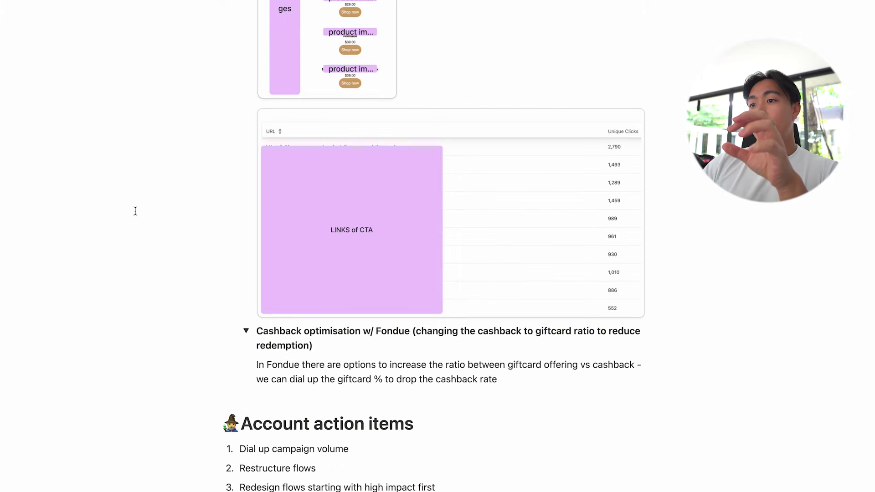
pyautogui.scroll(-4, 135, 211)
pyautogui.scroll(20, 135, 211)
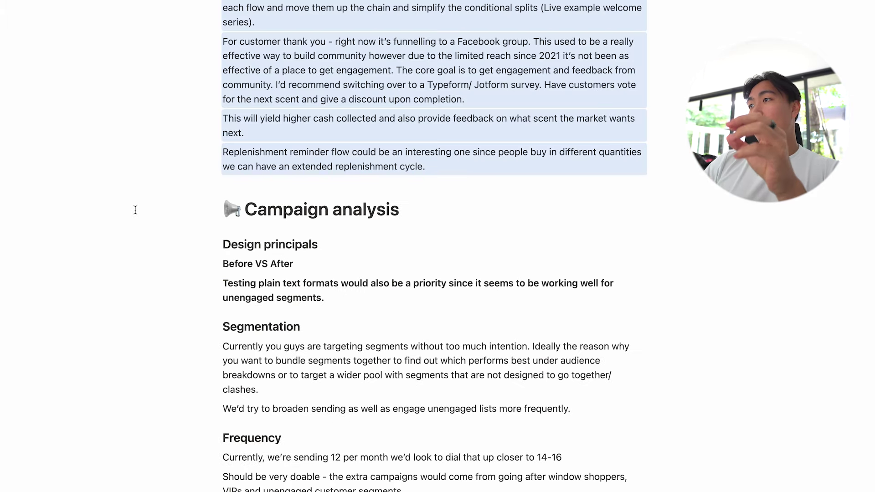
pyautogui.scroll(15, 136, 209)
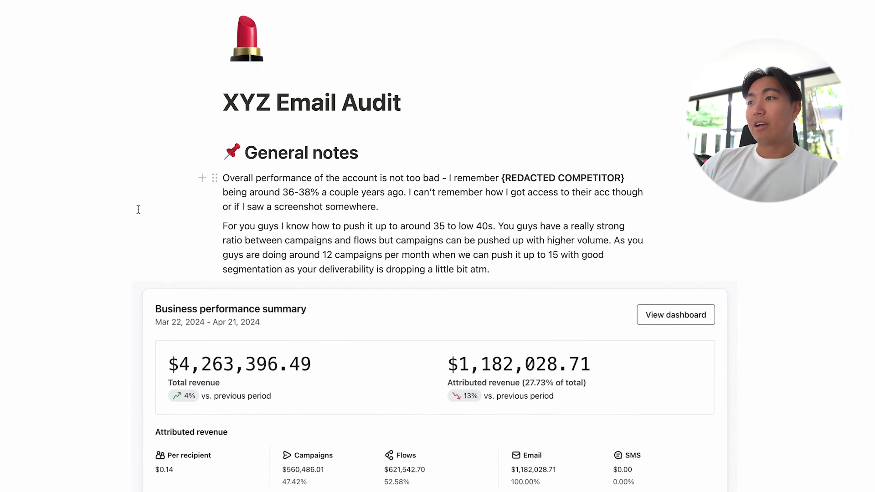
pyautogui.scroll(-1, 143, 207)
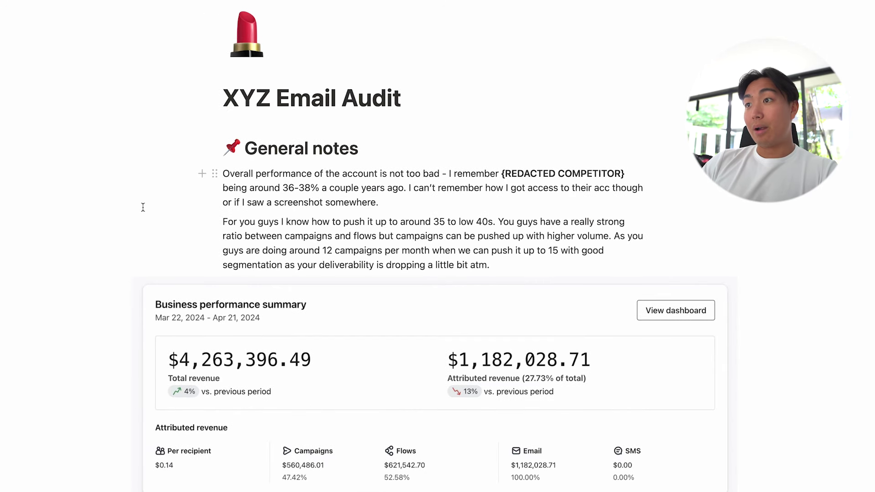
pyautogui.scroll(-18, 143, 207)
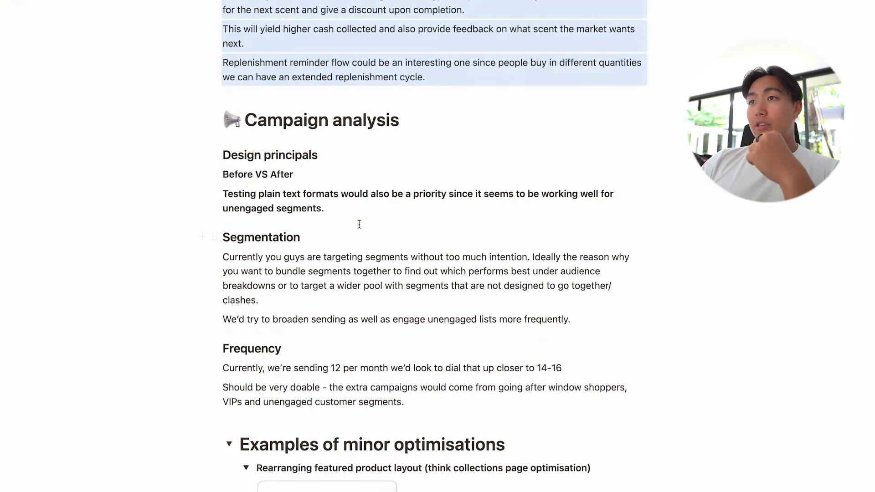
pyautogui.scroll(20, 324, 207)
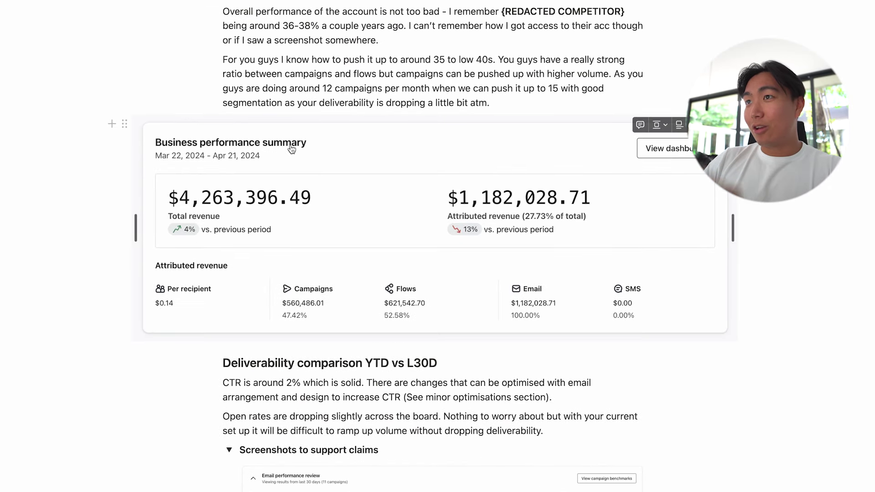
pyautogui.scroll(4, 299, 155)
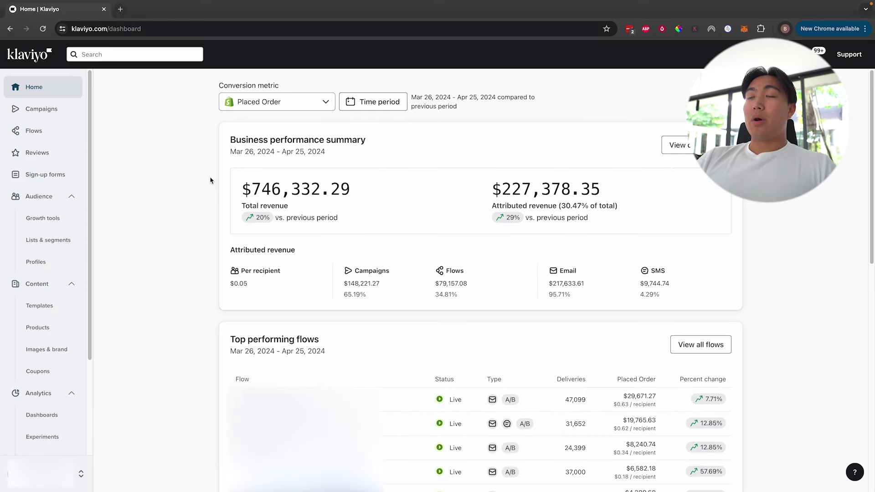
# Switch to the Klaviyo dashboard and examine total and attributed revenue in the business performance summary.
pyautogui.moveTo(200, 144); pyautogui.dragTo(567, 239)
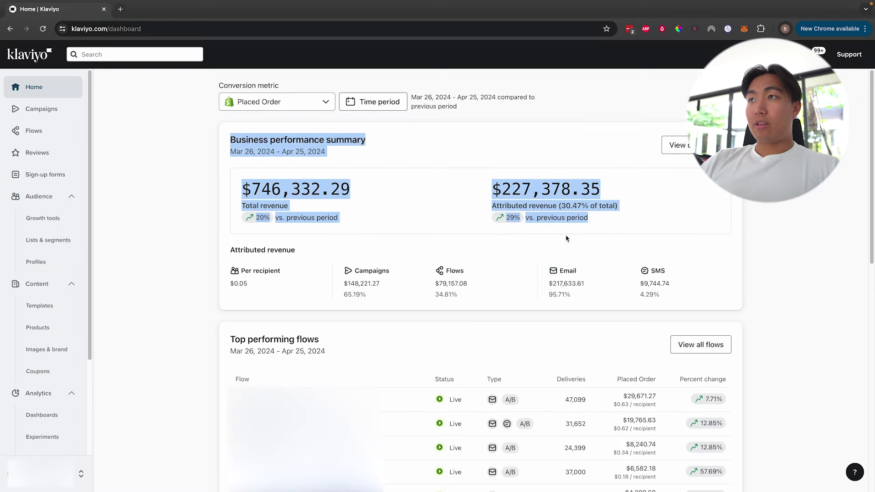
pyautogui.click(764, 319)
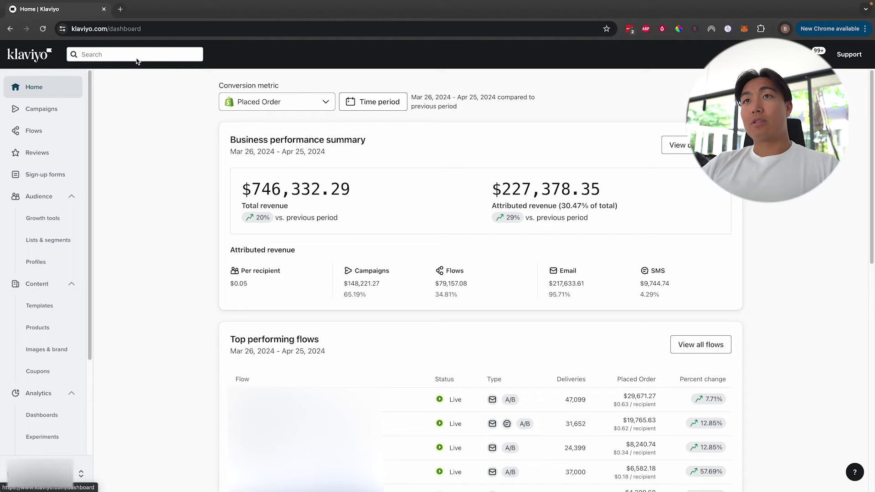
pyautogui.click(190, 28)
pyautogui.click(191, 28)
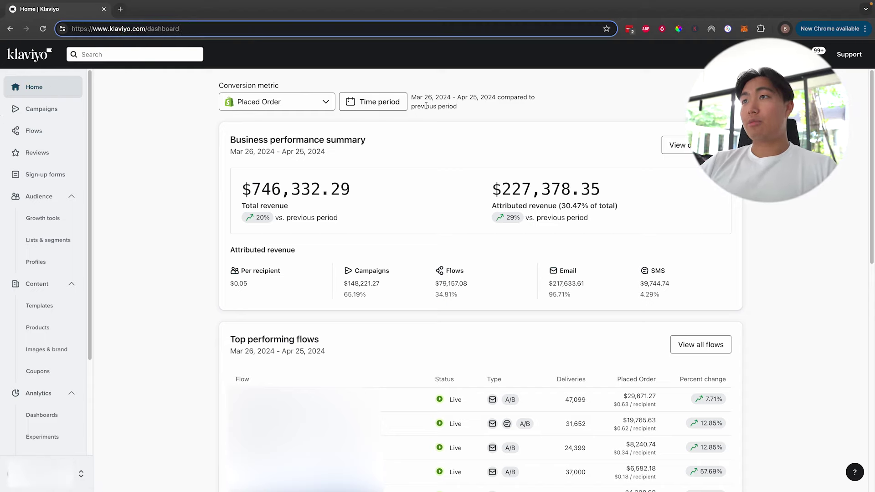
# Set the dashboard's time period to the custom range Jan 22 – Mar 31, 2024 and examine the campaign and flow revenue.
pyautogui.click(379, 102)
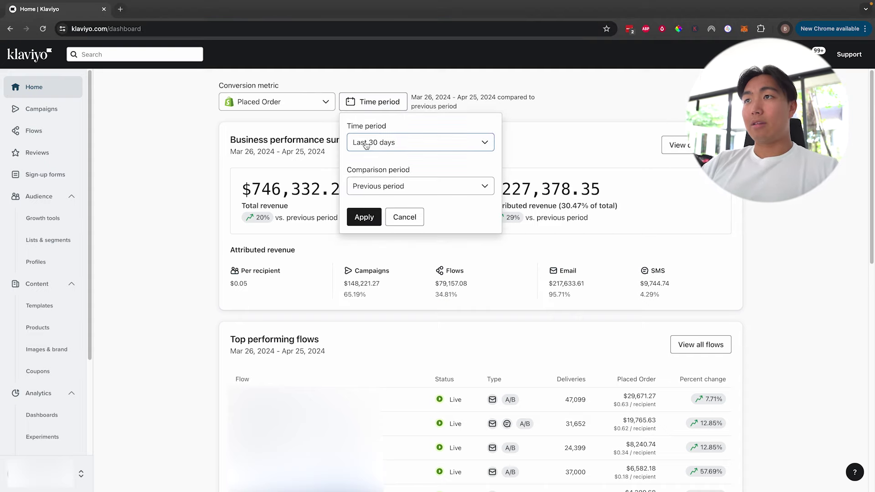
pyautogui.click(367, 144)
pyautogui.click(392, 254)
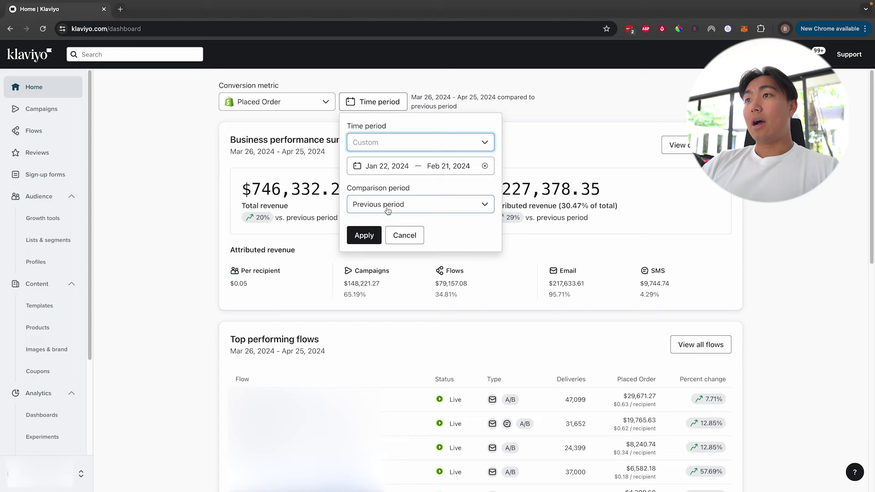
pyautogui.click(394, 166)
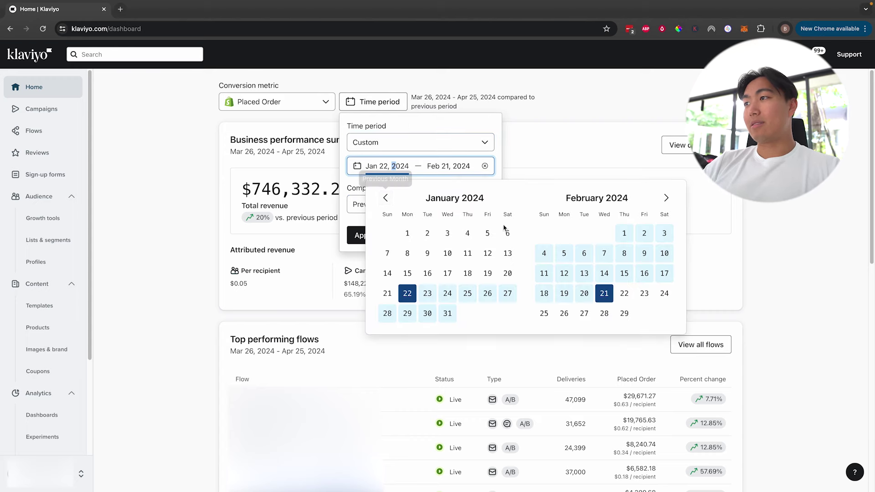
pyautogui.click(665, 197)
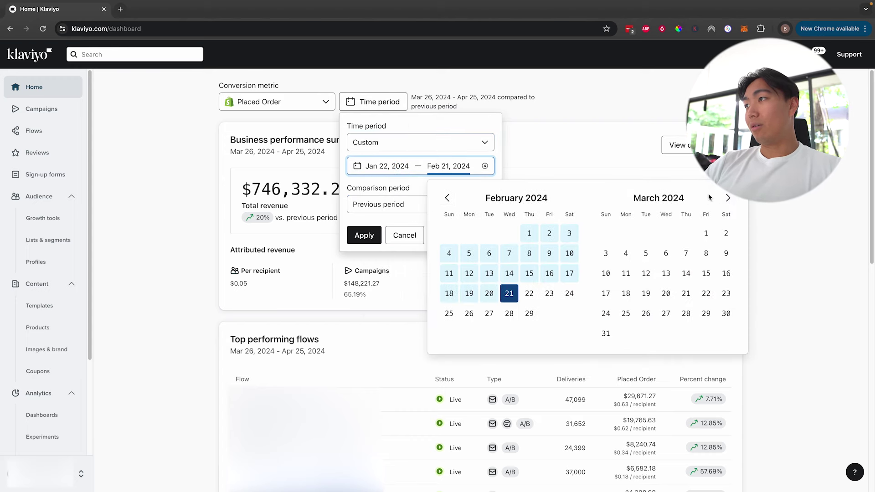
pyautogui.click(728, 197)
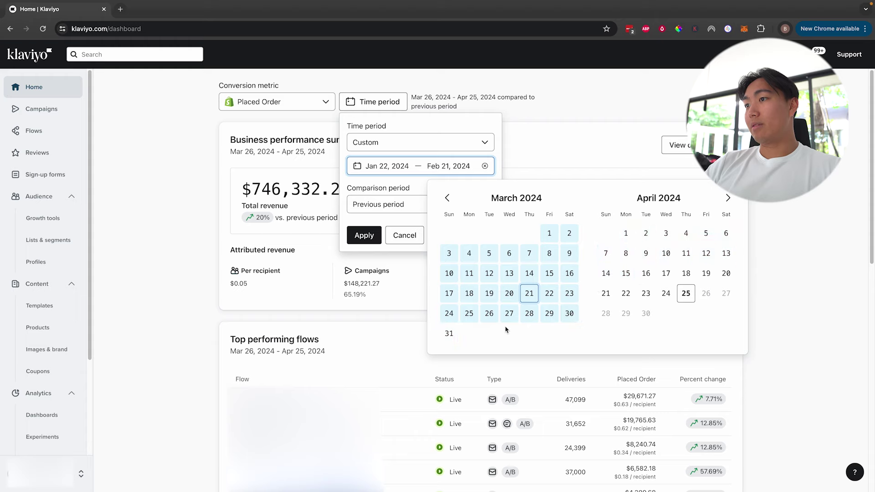
pyautogui.click(449, 333)
pyautogui.click(369, 241)
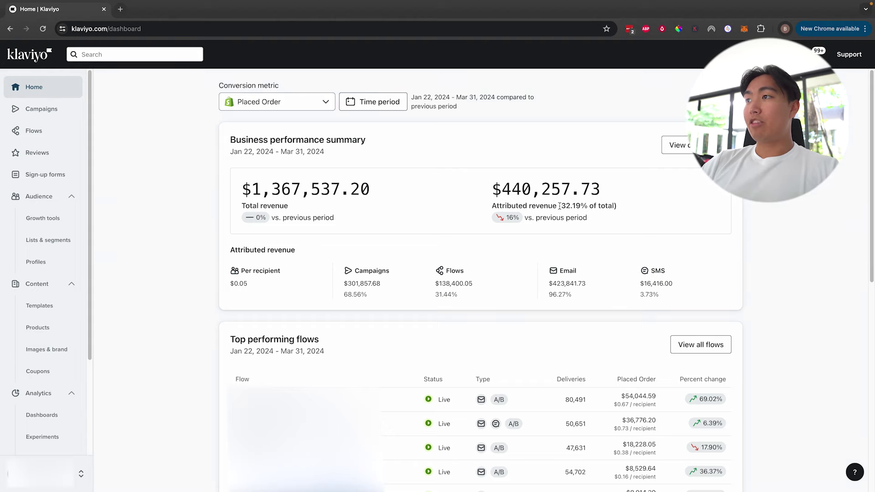
pyautogui.moveTo(559, 206); pyautogui.dragTo(401, 301)
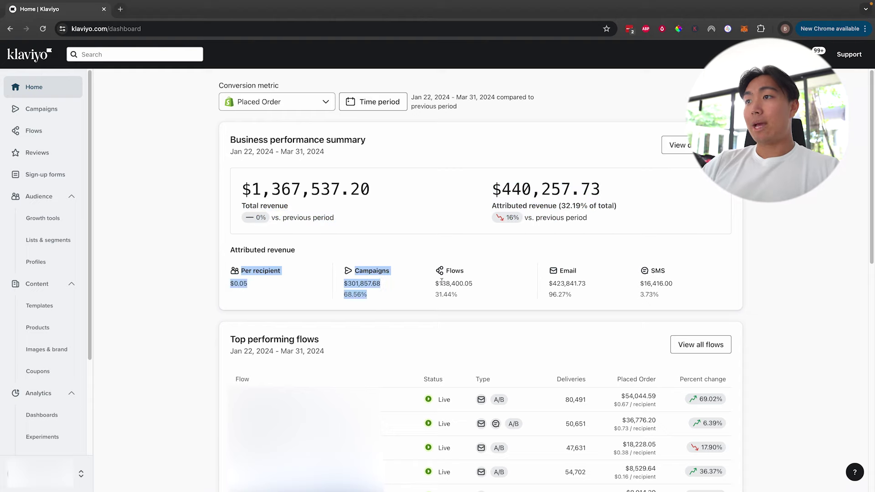
pyautogui.moveTo(445, 270); pyautogui.dragTo(489, 304)
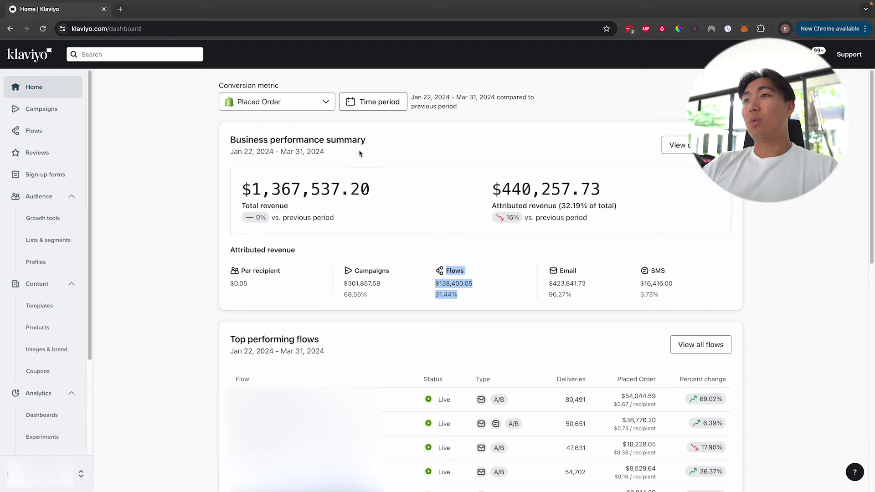
# Set the dashboard's time period to Last 30 days.
pyautogui.click(380, 106)
pyautogui.click(424, 153)
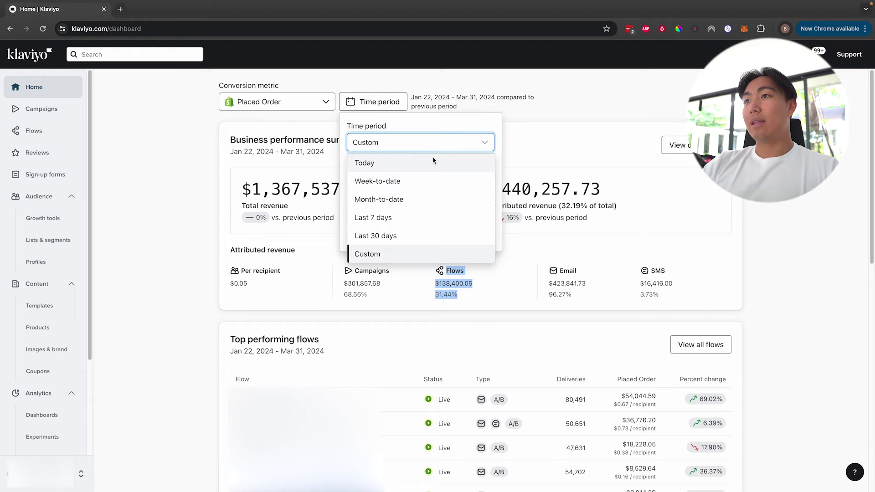
pyautogui.click(406, 233)
pyautogui.click(378, 220)
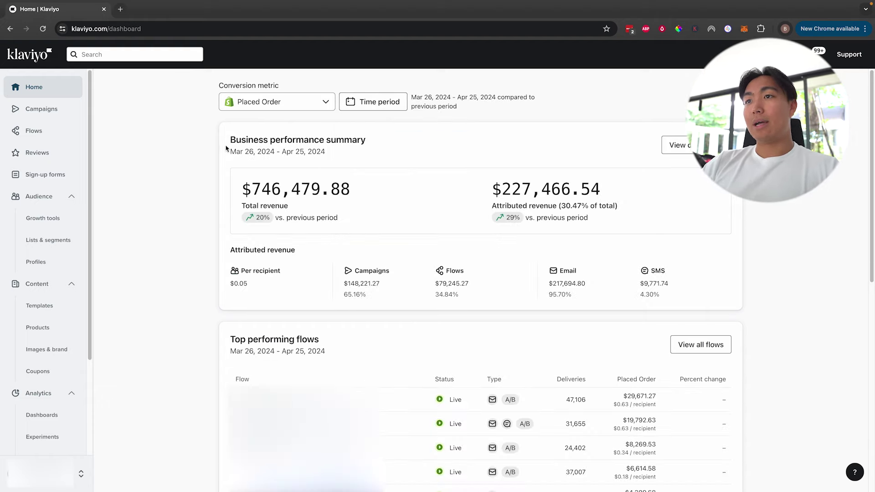
# Examine the business performance summary for the last 30 days, focusing on the attributed revenue's share of the total.
pyautogui.moveTo(225, 133); pyautogui.dragTo(760, 271)
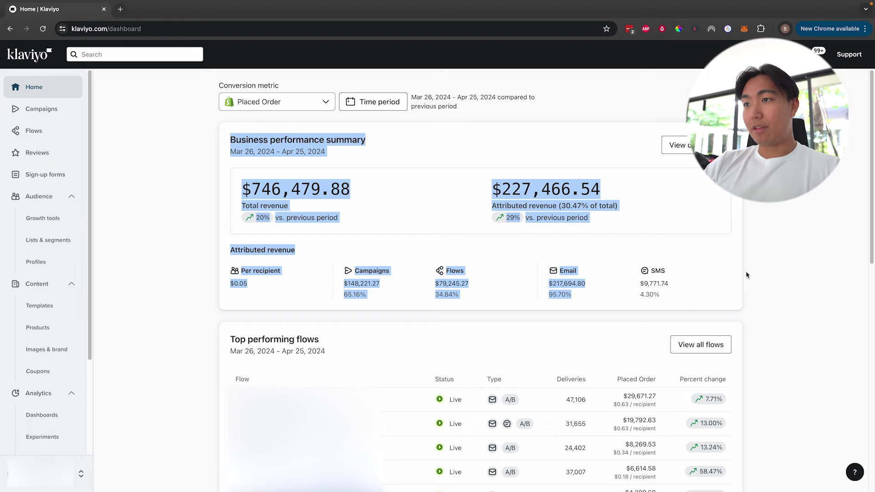
pyautogui.click(721, 272)
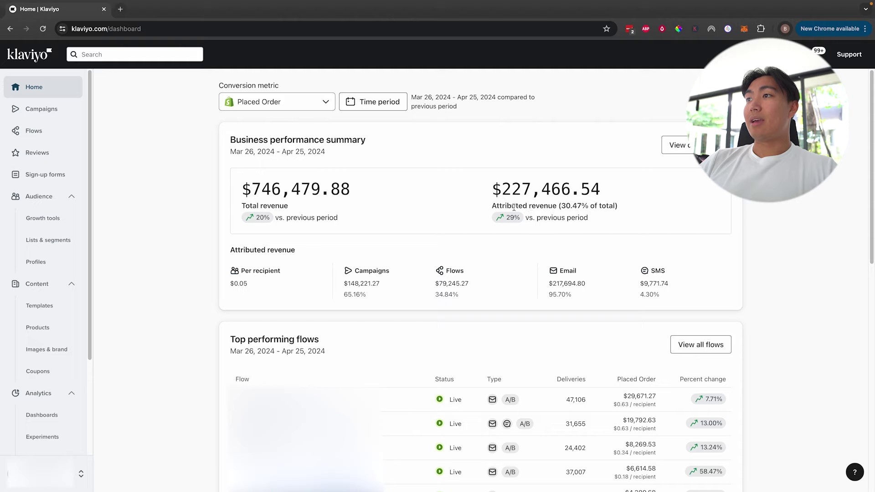
pyautogui.moveTo(496, 208); pyautogui.dragTo(626, 214)
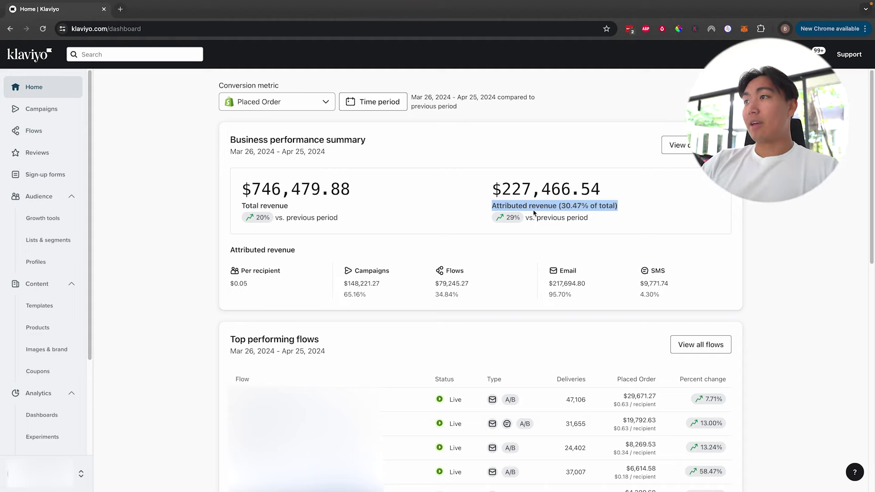
pyautogui.moveTo(531, 211); pyautogui.dragTo(633, 213)
pyautogui.click(633, 214)
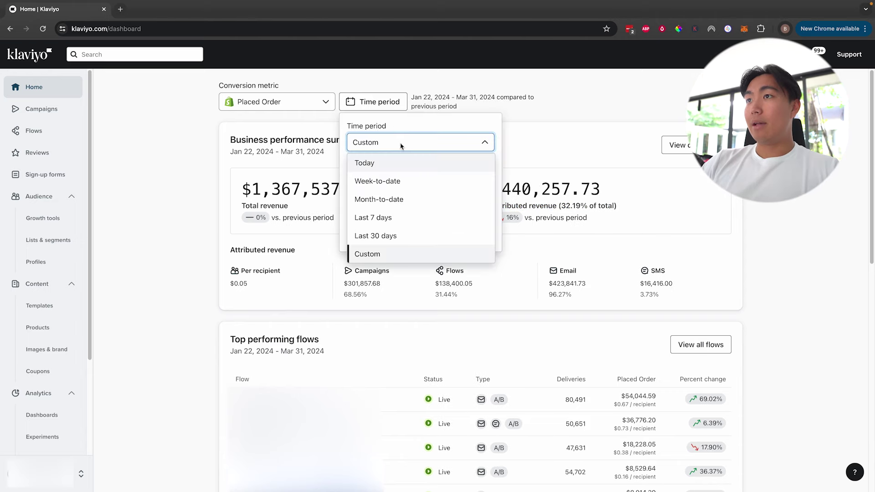
# Return the dashboard from the custom range to Last 30 days and examine the attributed revenue percentage.
pyautogui.click(381, 242)
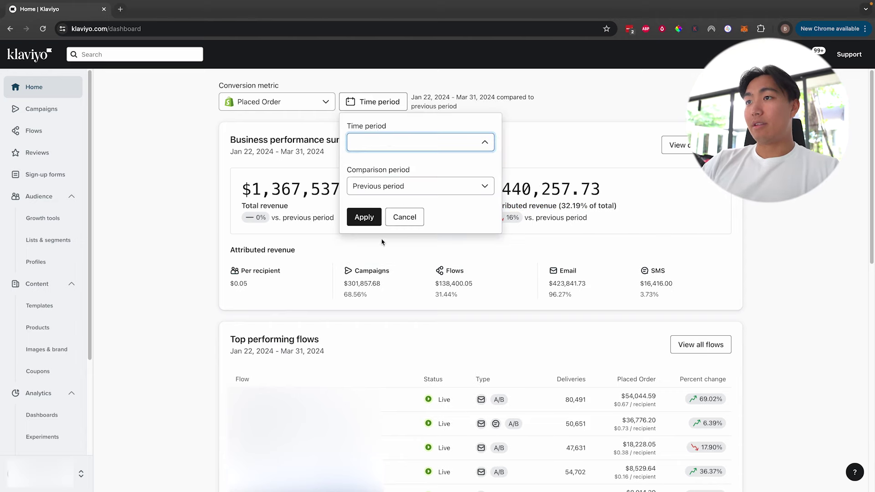
pyautogui.click(363, 217)
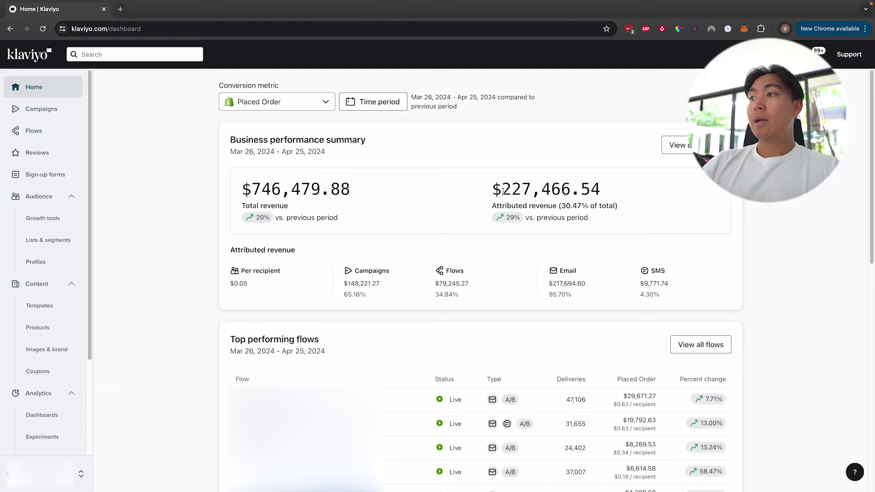
pyautogui.moveTo(465, 192); pyautogui.dragTo(562, 206)
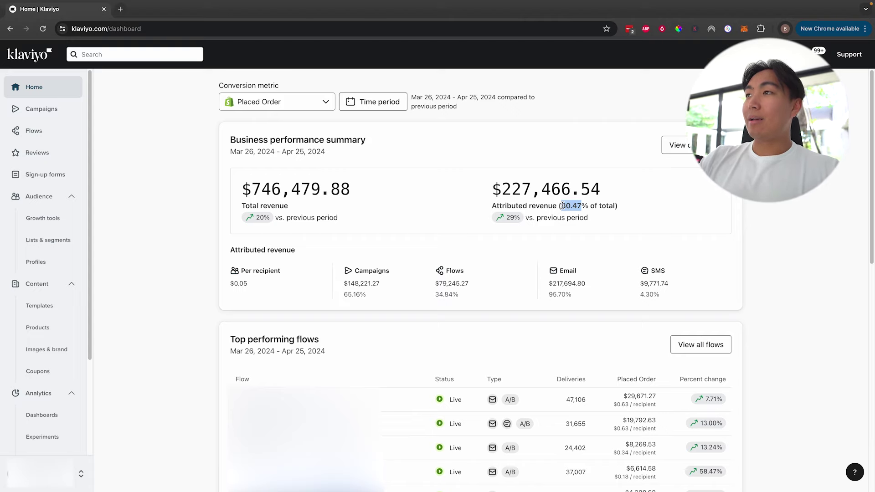
pyautogui.moveTo(561, 205); pyautogui.dragTo(585, 208)
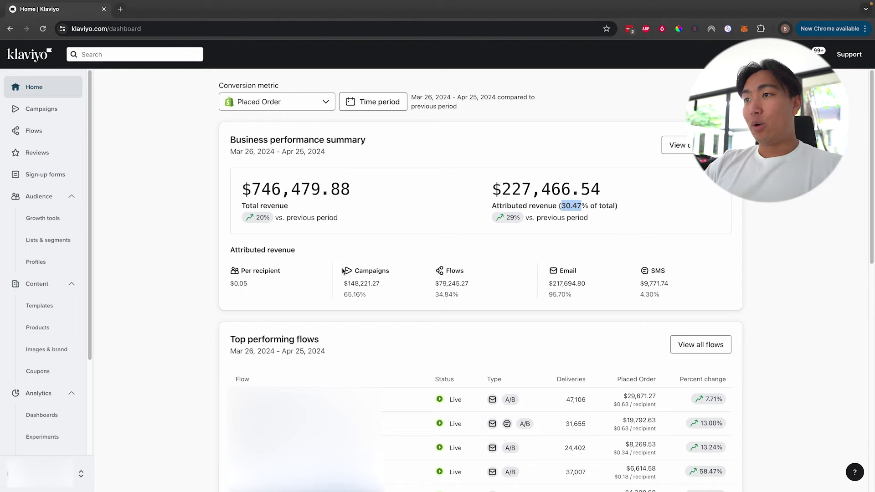
# Compare the attributed revenue shares of campaigns and flows in the performance summary.
pyautogui.moveTo(343, 271); pyautogui.dragTo(473, 304)
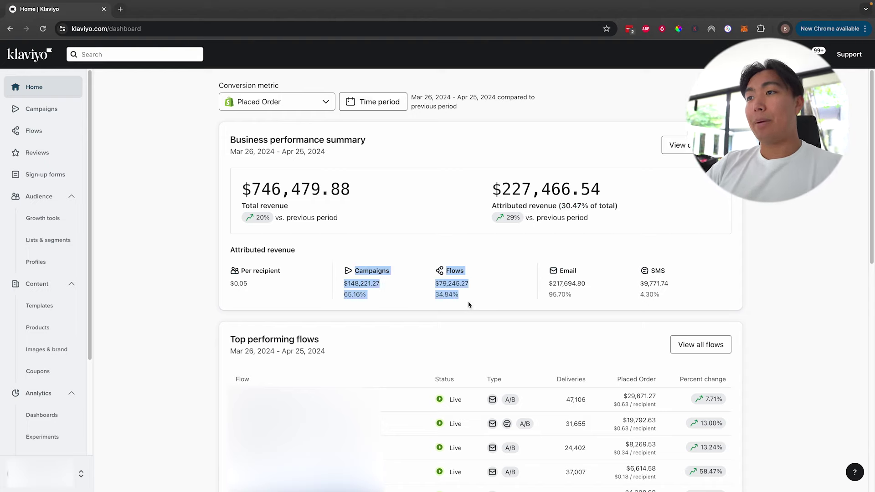
pyautogui.click(431, 272)
pyautogui.moveTo(430, 273); pyautogui.dragTo(477, 299)
pyautogui.click(475, 299)
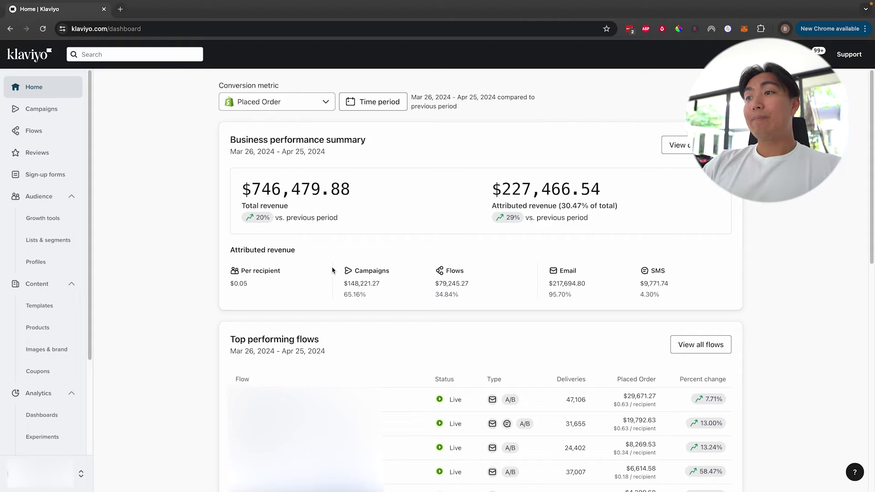
pyautogui.moveTo(332, 272); pyautogui.dragTo(336, 299)
pyautogui.click(335, 262)
pyautogui.click(375, 304)
pyautogui.click(374, 298)
pyautogui.moveTo(431, 297); pyautogui.dragTo(476, 307)
pyautogui.click(476, 306)
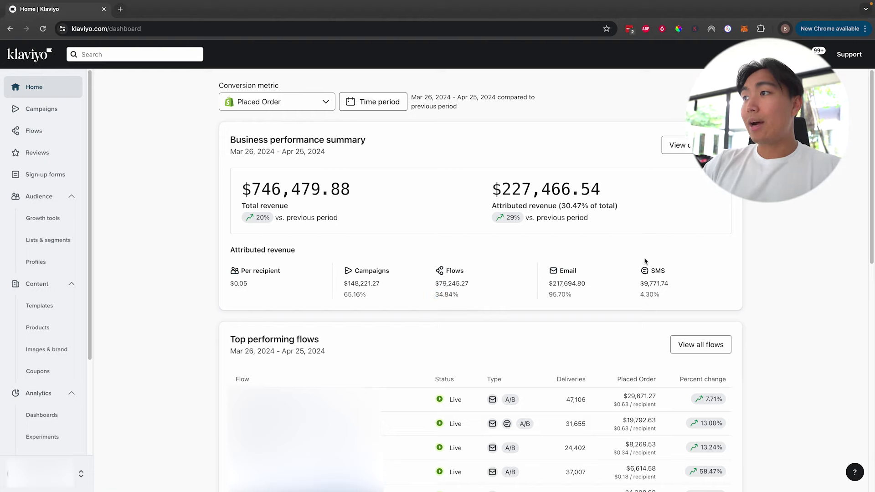
# Compare the attributed revenue from email and SMS in the performance summary.
pyautogui.moveTo(645, 263); pyautogui.dragTo(677, 308)
pyautogui.click(676, 308)
pyautogui.moveTo(640, 267); pyautogui.dragTo(677, 308)
pyautogui.moveTo(549, 267); pyautogui.dragTo(645, 265)
pyautogui.click(679, 307)
pyautogui.click(644, 272)
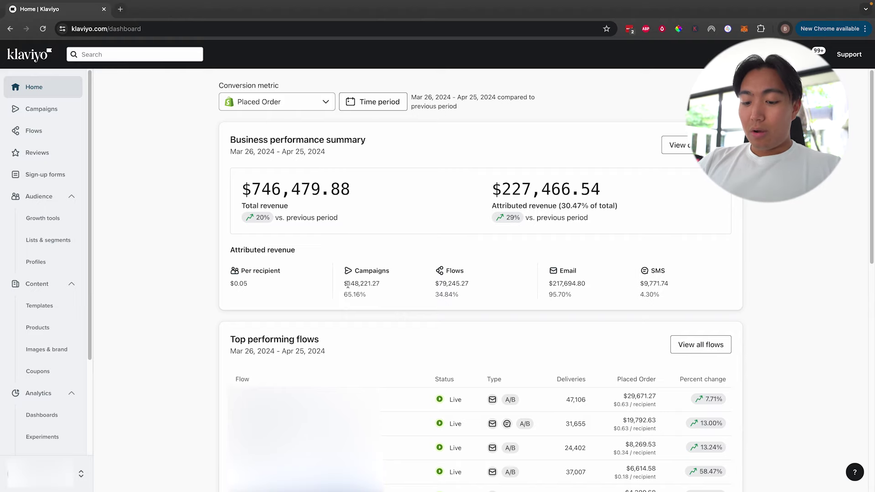
# Review the whole business performance summary and bring the top performing flows list into view.
pyautogui.scroll(-3, 416, 469)
pyautogui.scroll(3, 194, 209)
pyautogui.moveTo(188, 152); pyautogui.dragTo(209, 143)
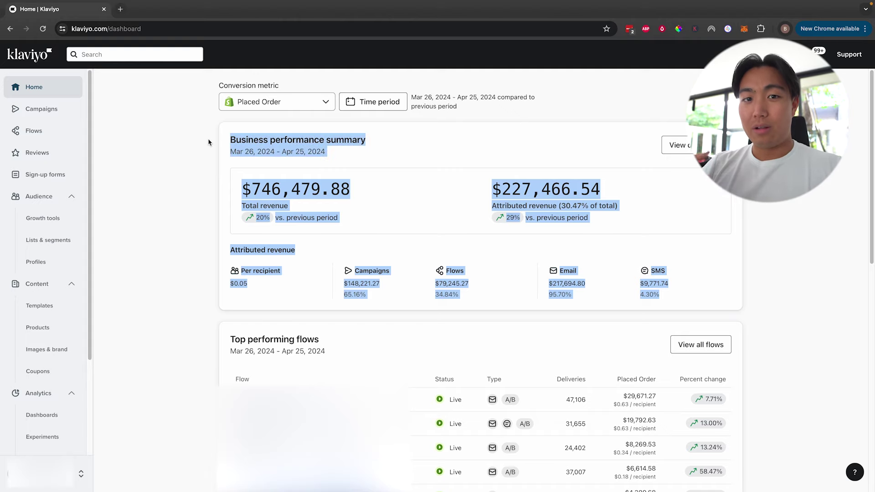
pyautogui.scroll(-4, 209, 142)
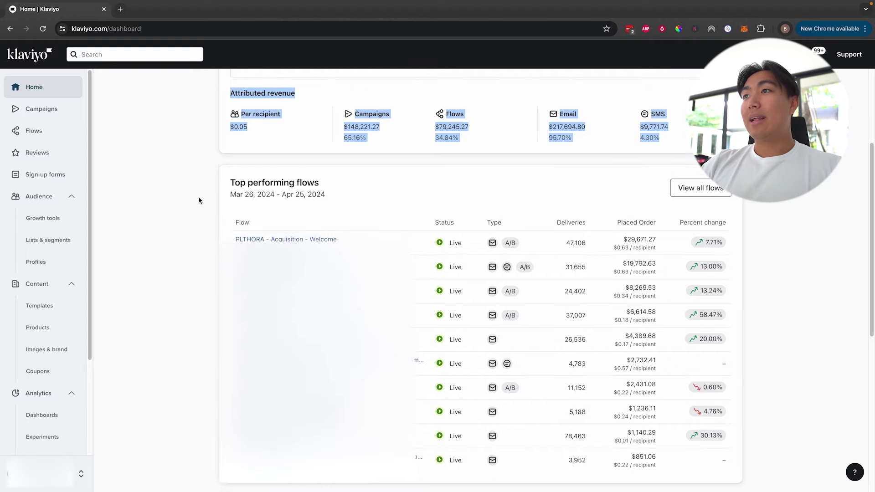
# Review the top performing flows table on the dashboard, including deliveries, placed order revenue and percent change.
pyautogui.scroll(3, 215, 173)
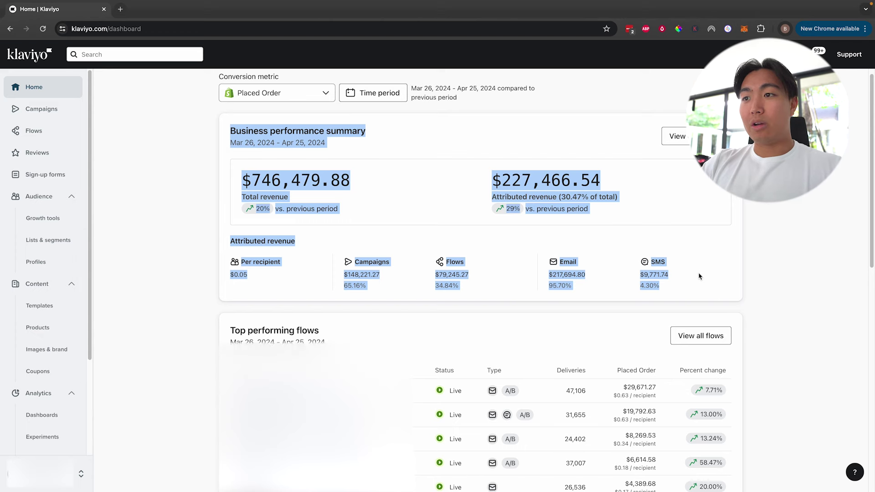
pyautogui.scroll(-4, 337, 304)
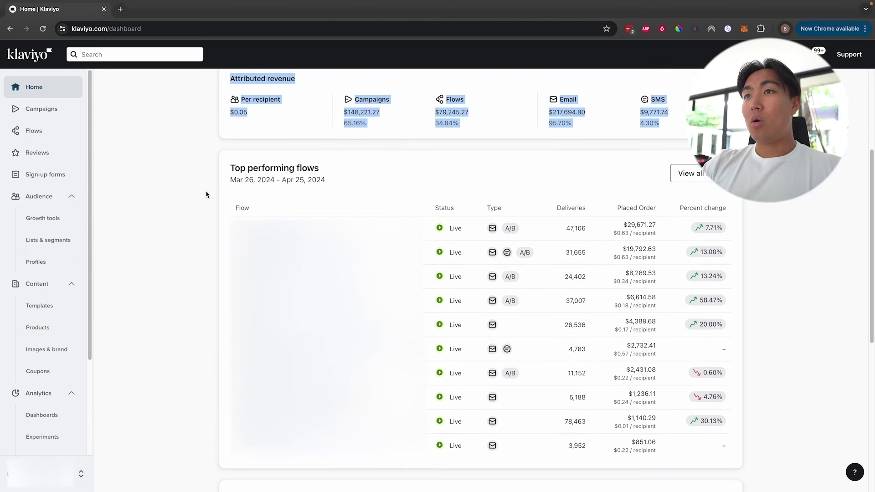
pyautogui.moveTo(220, 183); pyautogui.dragTo(769, 404)
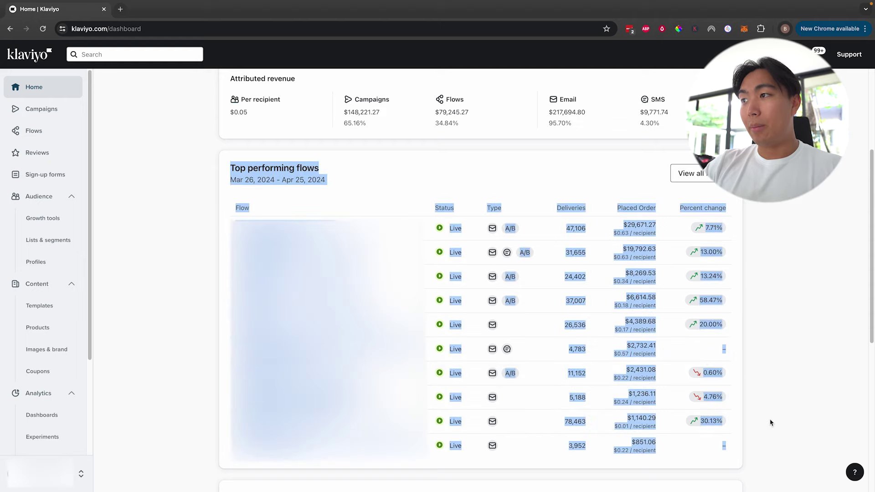
pyautogui.click(770, 419)
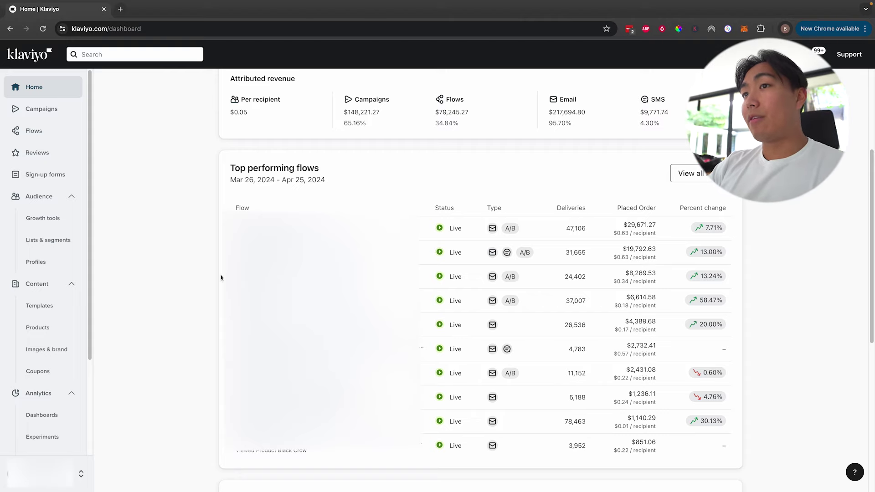
# Examine the individual flows row by row in the top performing flows table.
pyautogui.moveTo(237, 208); pyautogui.dragTo(282, 277)
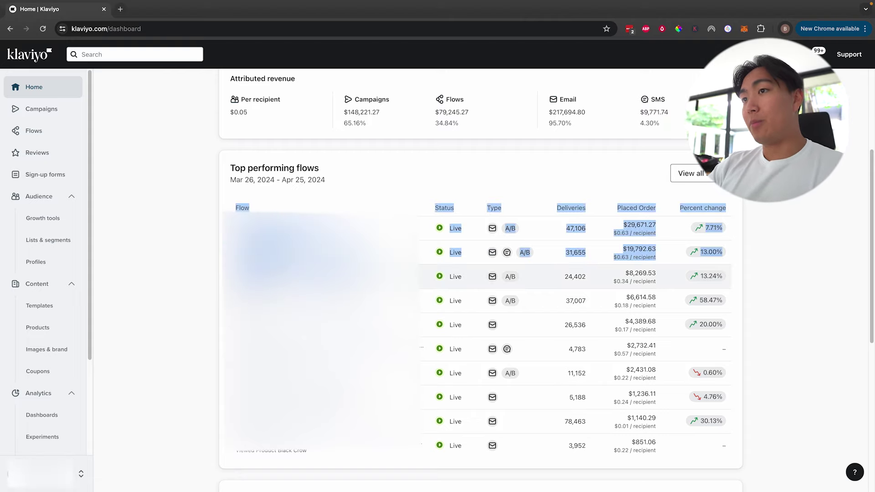
pyautogui.click(282, 277)
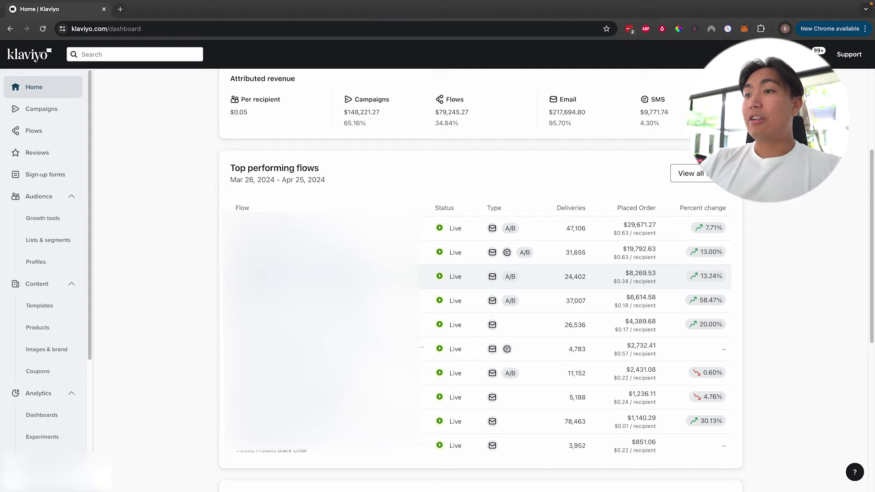
pyautogui.moveTo(230, 205); pyautogui.dragTo(219, 368)
pyautogui.click(219, 368)
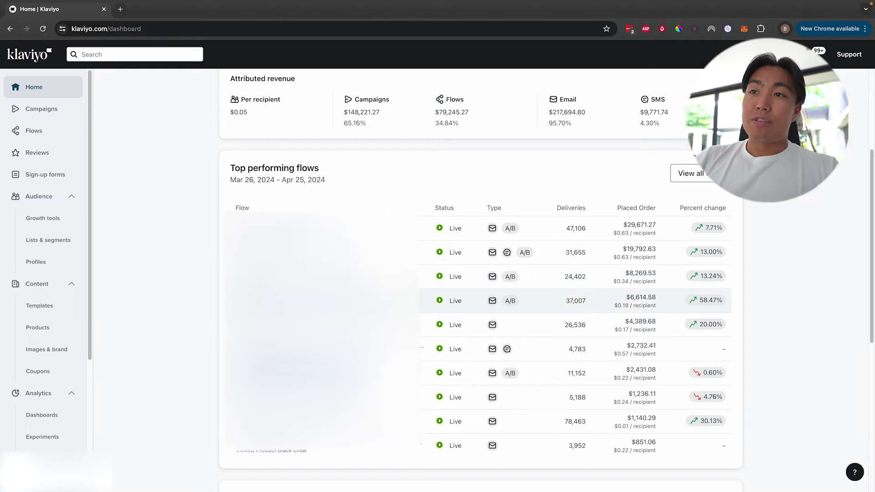
pyautogui.moveTo(205, 200); pyautogui.dragTo(203, 299)
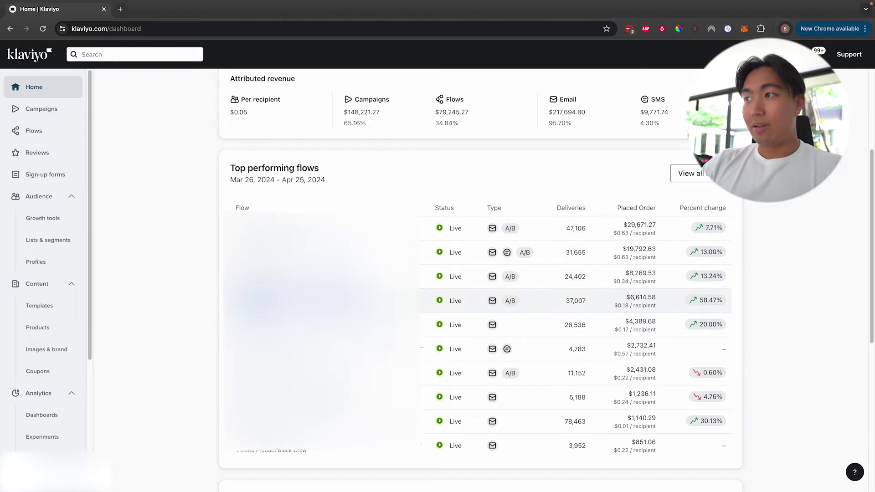
pyautogui.click(262, 299)
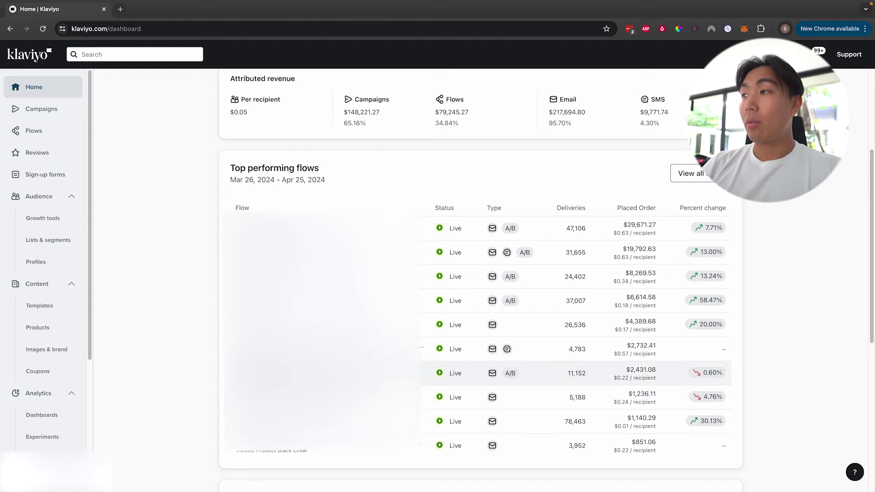
# Compare the placed order revenue per recipient among the four highest-ranked flows in the table.
pyautogui.moveTo(620, 233); pyautogui.dragTo(650, 269)
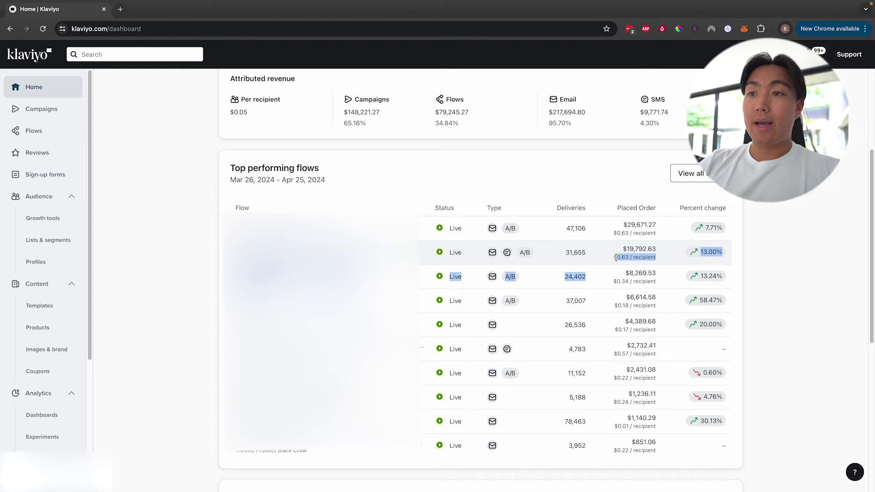
pyautogui.moveTo(613, 281); pyautogui.dragTo(663, 289)
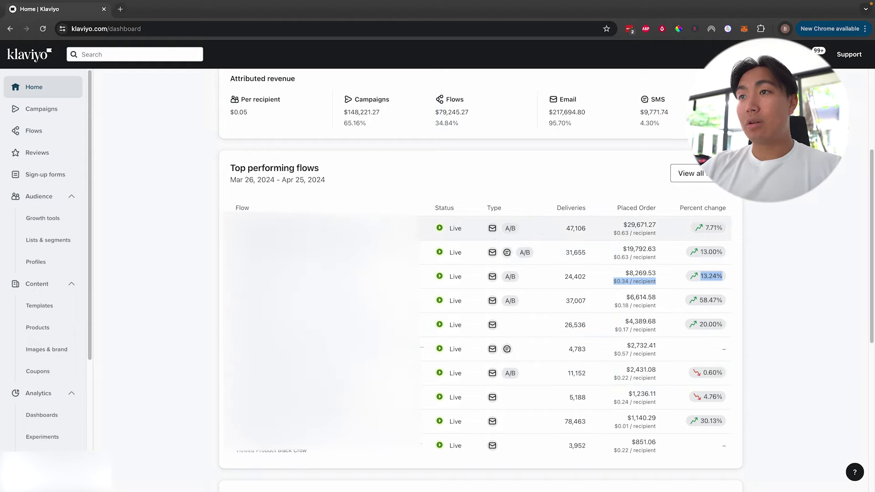
pyautogui.click(210, 280)
pyautogui.moveTo(214, 324); pyautogui.dragTo(255, 325)
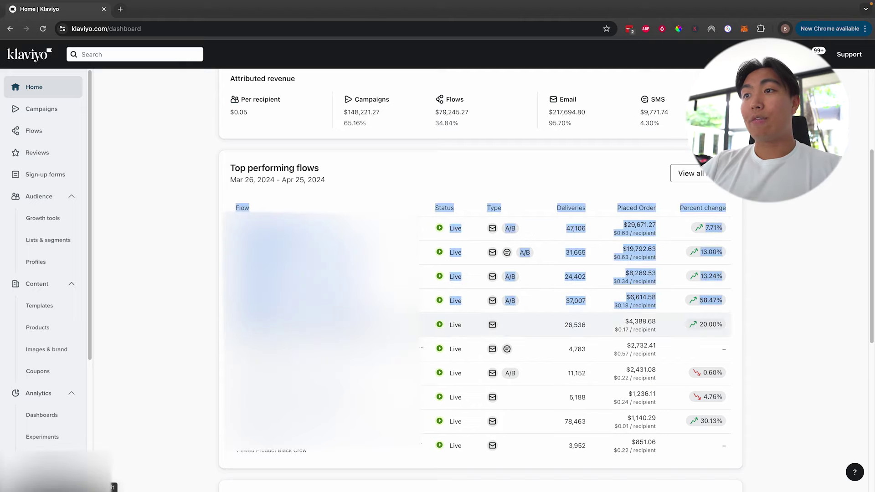
pyautogui.click(255, 324)
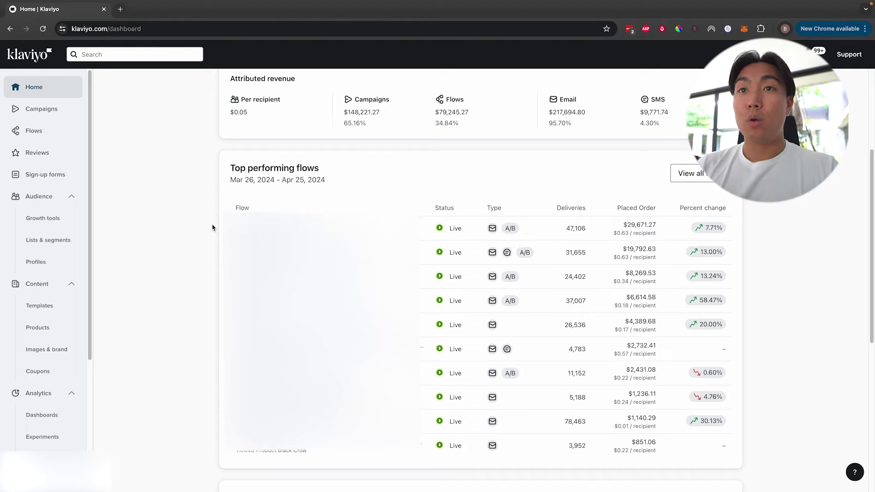
# Open the sign-up forms list in a separate tab, check the forms' status and performance, and return to the dashboard.
pyautogui.keyDown('super'); pyautogui.click(51, 176); pyautogui.keyUp('super')
pyautogui.click(150, 8)
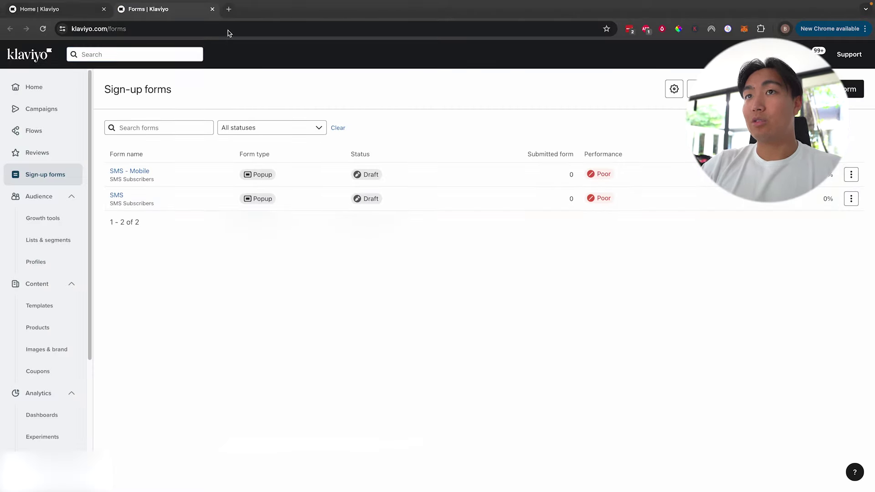
pyautogui.click(81, 11)
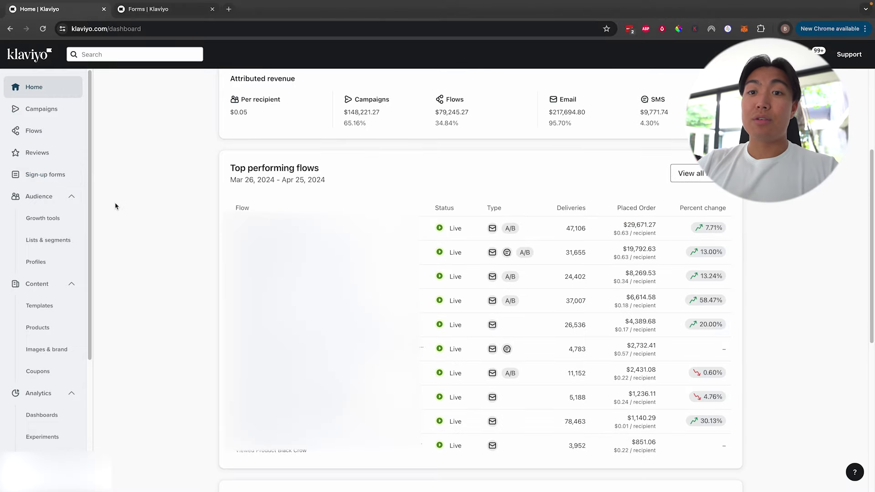
pyautogui.click(148, 13)
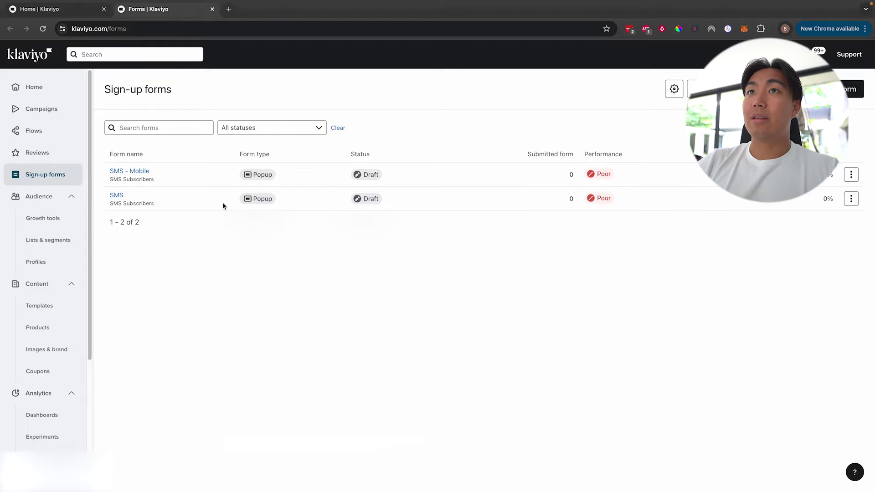
pyautogui.click(69, 9)
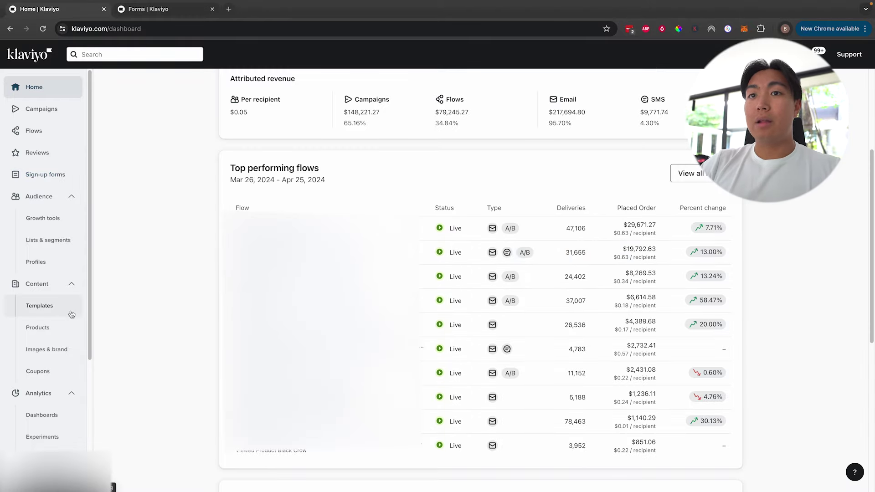
# Search the analytics metrics for "ch" and open the Shopify Checkout Started metric to view its chart.
pyautogui.scroll(-3, 58, 368)
pyautogui.click(51, 335)
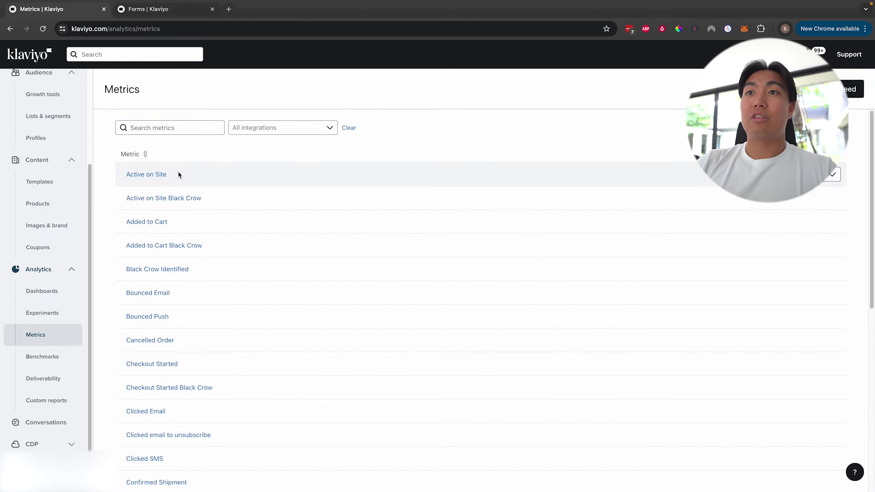
pyautogui.click(153, 129)
pyautogui.write('ch')
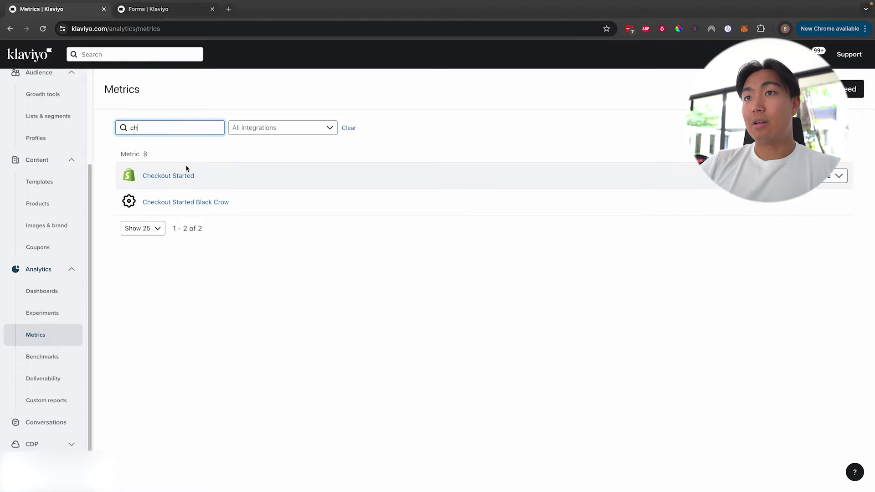
pyautogui.click(182, 176)
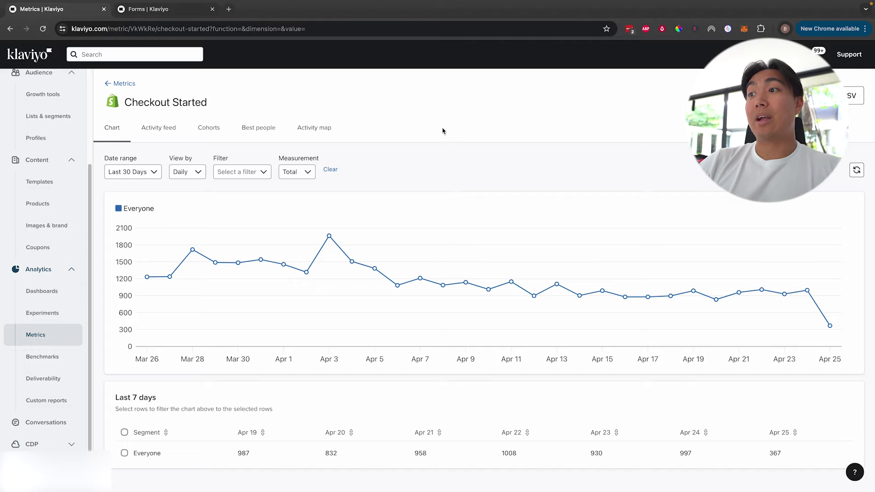
# Return to the home dashboard and review the top performing flows alongside the attributed revenue breakdown.
pyautogui.scroll(3, 42, 113)
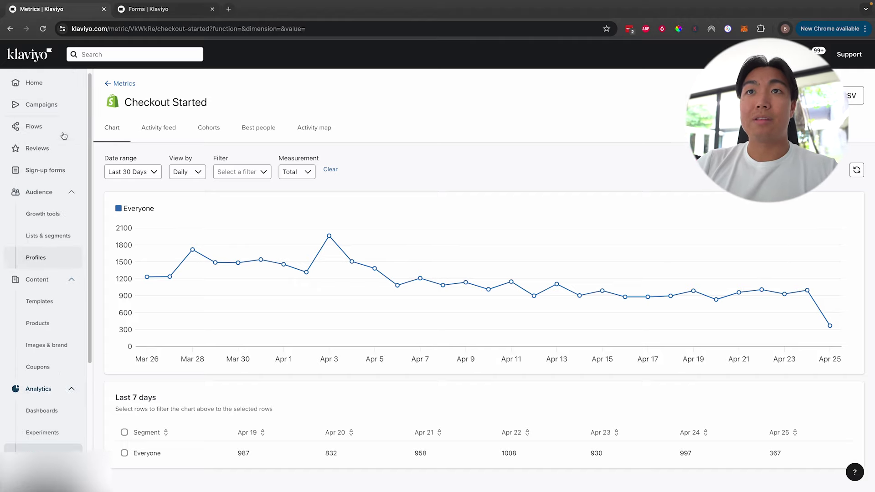
pyautogui.click(62, 94)
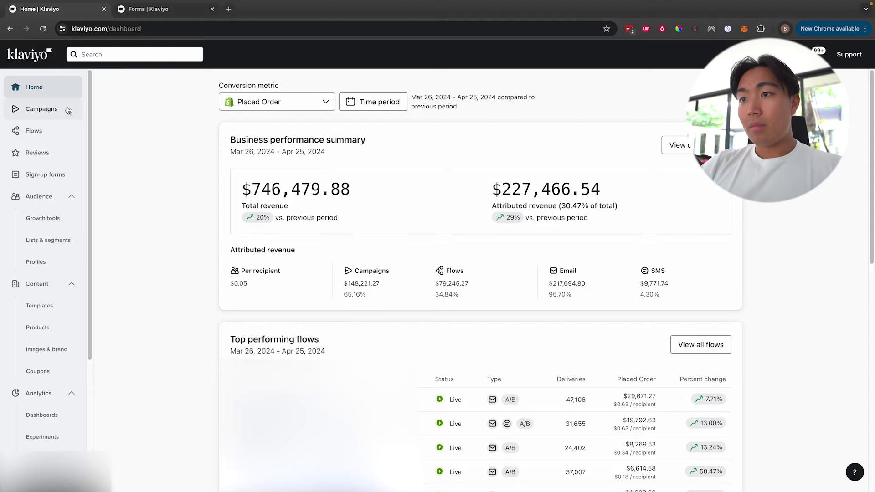
pyautogui.scroll(-4, 219, 313)
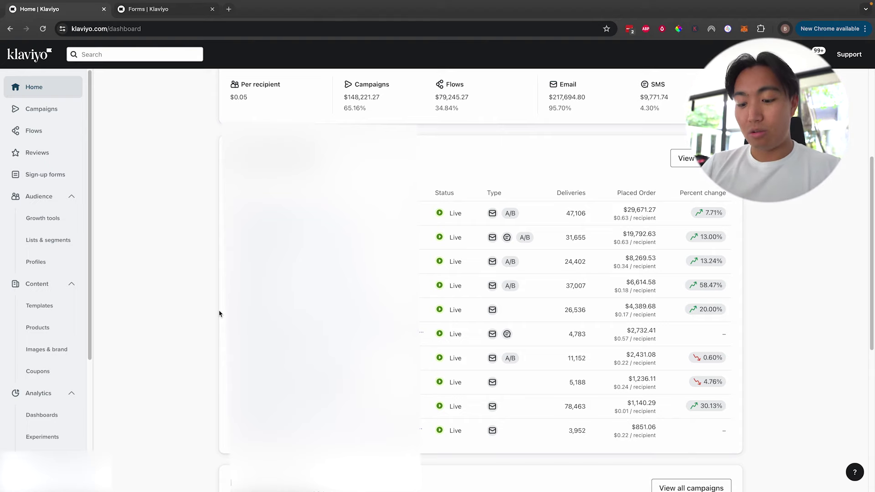
pyautogui.scroll(2, 592, 283)
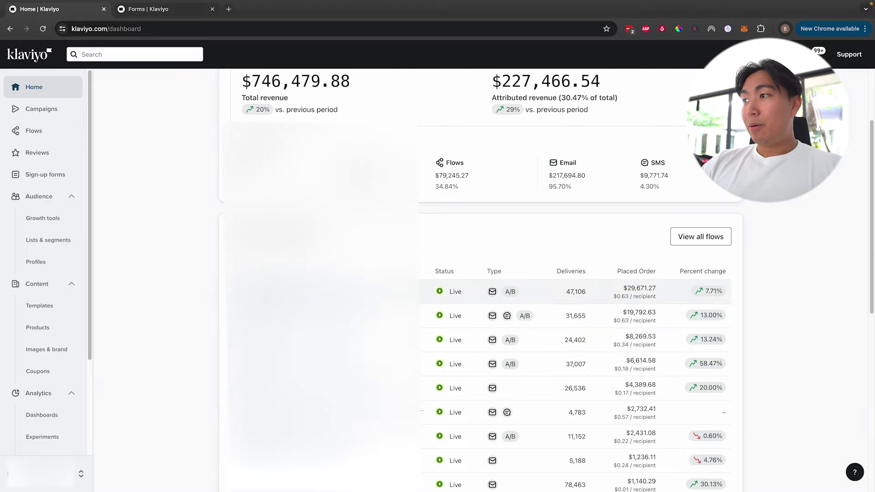
pyautogui.scroll(-2, 595, 319)
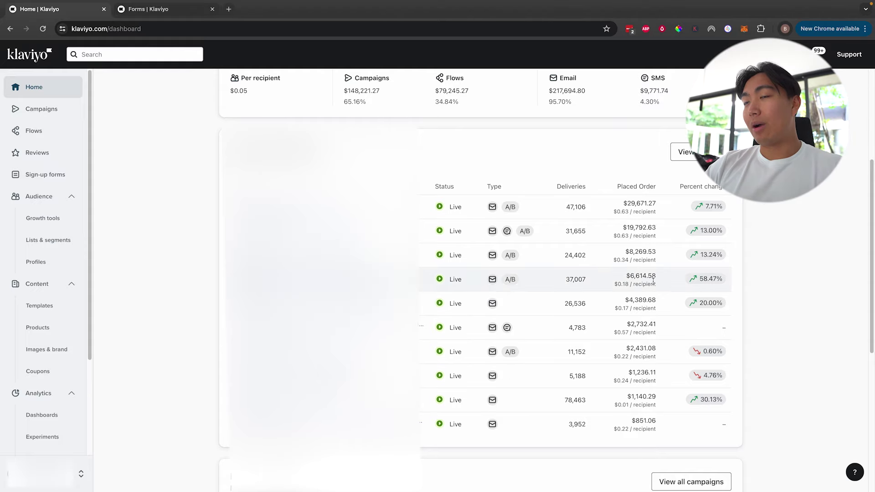
pyautogui.scroll(1, 565, 369)
pyautogui.scroll(3, 221, 169)
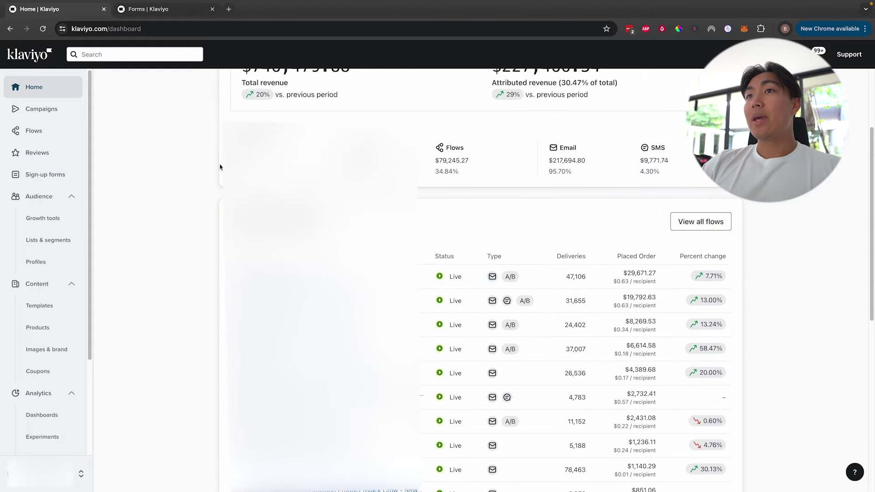
# Examine the attributed revenue per recipient, and look over the whole business performance summary again.
pyautogui.moveTo(226, 153); pyautogui.dragTo(264, 165)
pyautogui.click(239, 152)
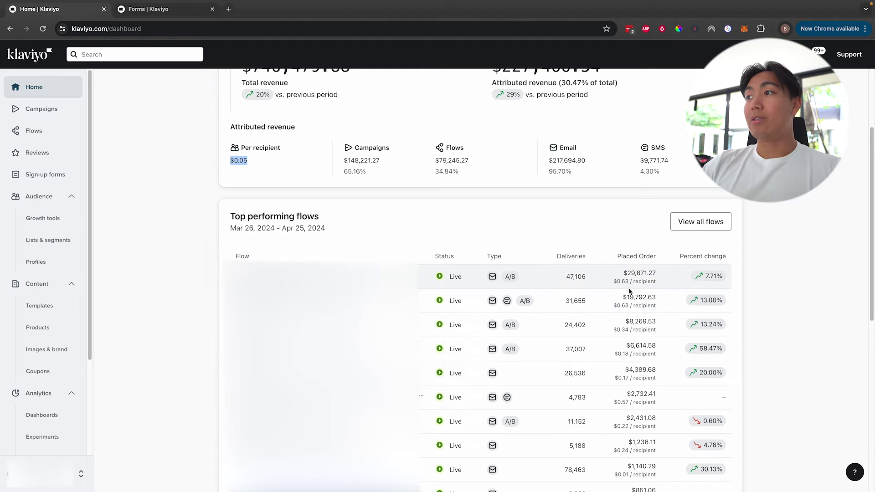
pyautogui.click(229, 167)
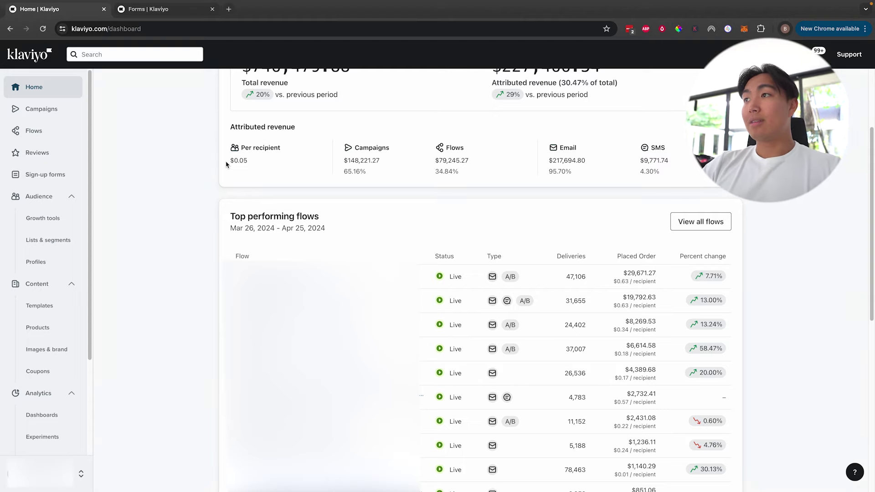
pyautogui.moveTo(229, 152); pyautogui.dragTo(307, 193)
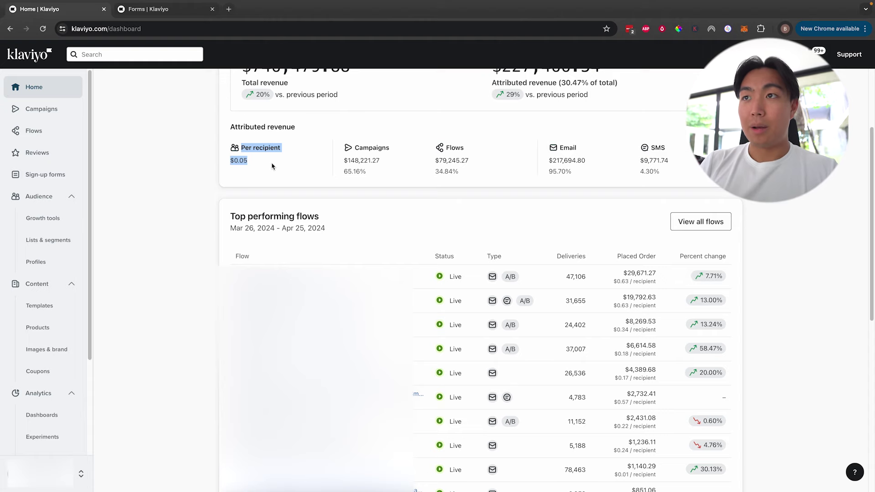
pyautogui.scroll(3, 170, 146)
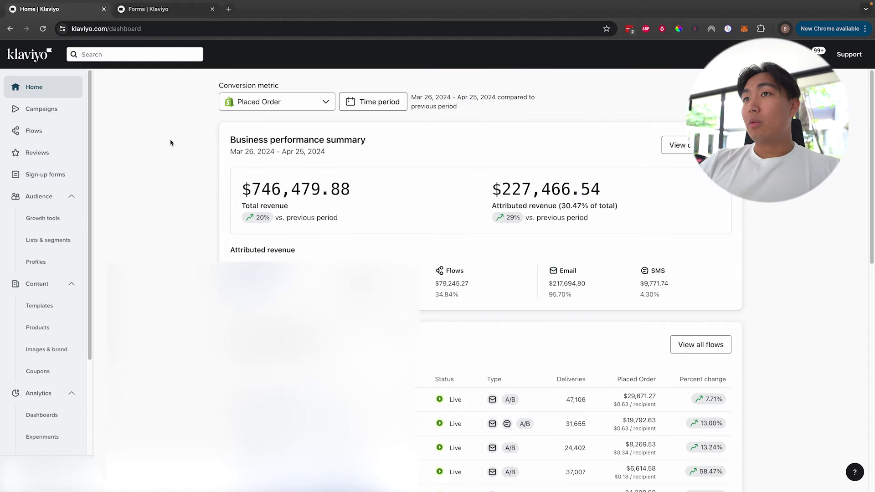
pyautogui.moveTo(171, 140); pyautogui.dragTo(646, 336)
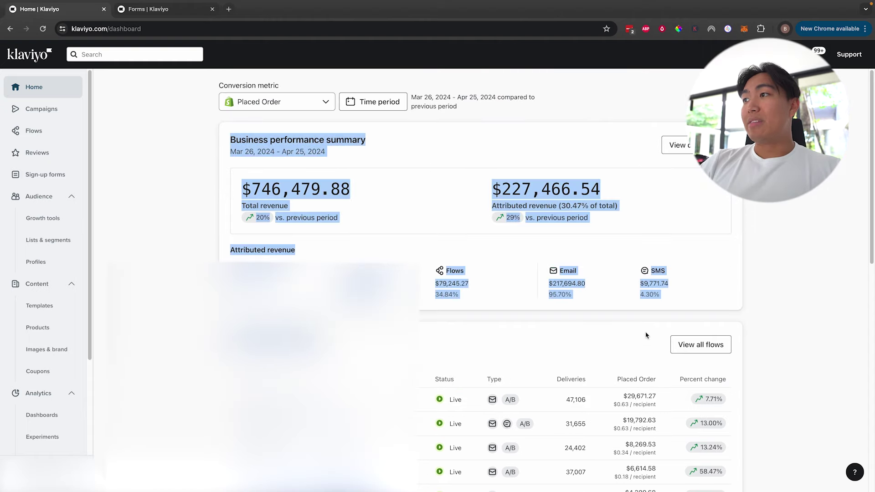
# Open the campaigns list and examine the time frame and average open rate in the email performance review.
pyautogui.click(40, 118)
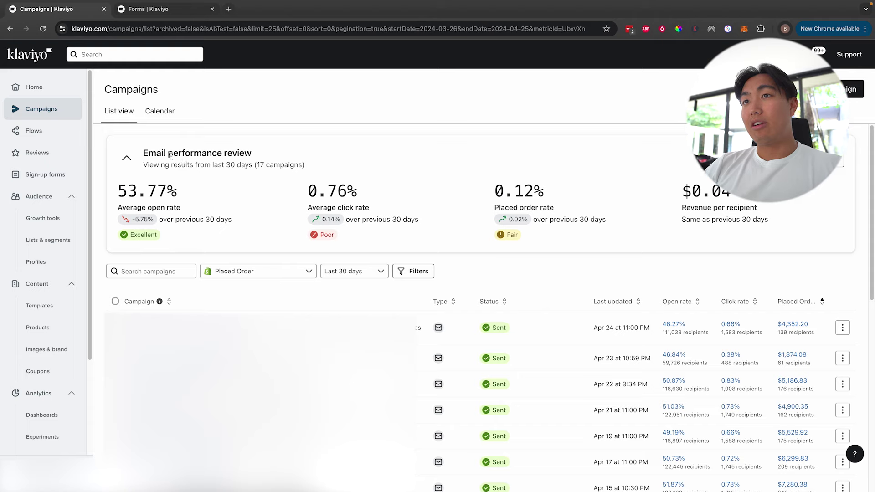
pyautogui.moveTo(169, 154); pyautogui.dragTo(278, 169)
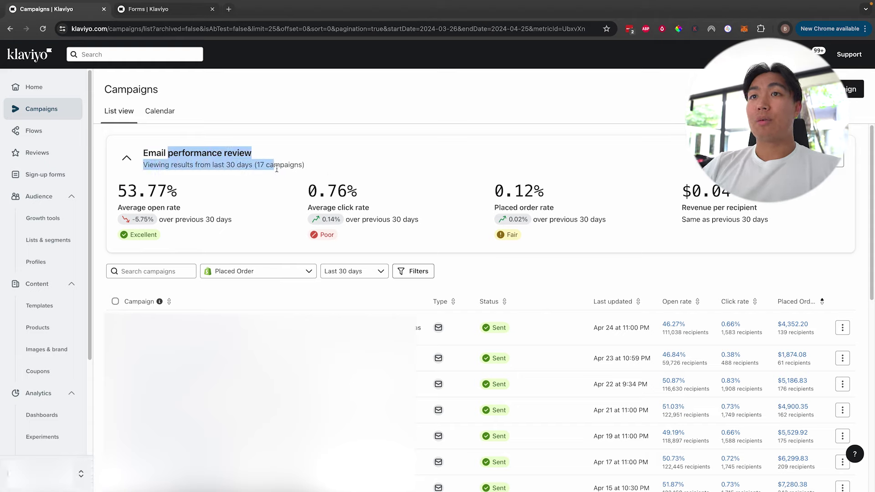
pyautogui.click(273, 172)
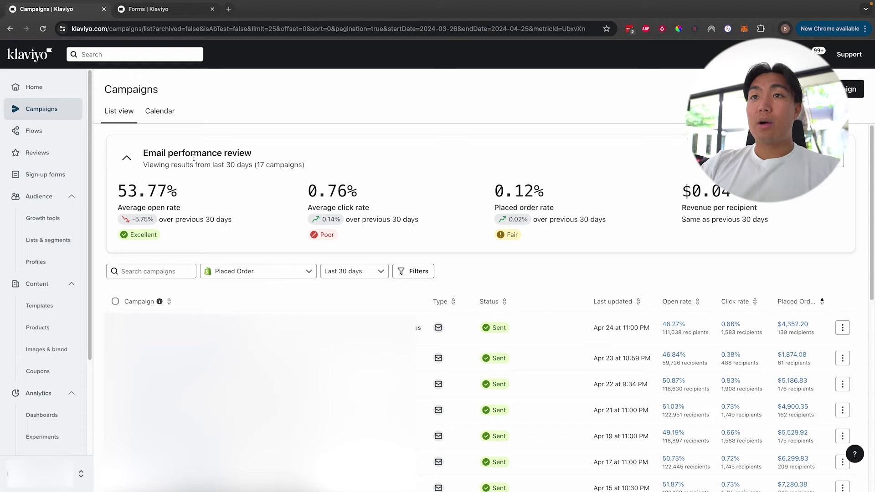
pyautogui.moveTo(113, 184); pyautogui.dragTo(155, 218)
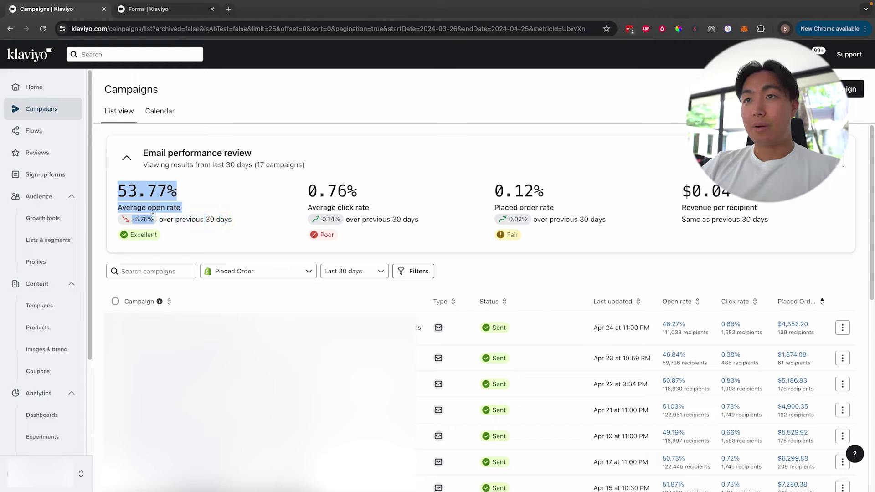
# Examine the average open rate and its change, and check the placed order rate's rating in the email performance review.
pyautogui.moveTo(231, 219); pyautogui.dragTo(116, 194)
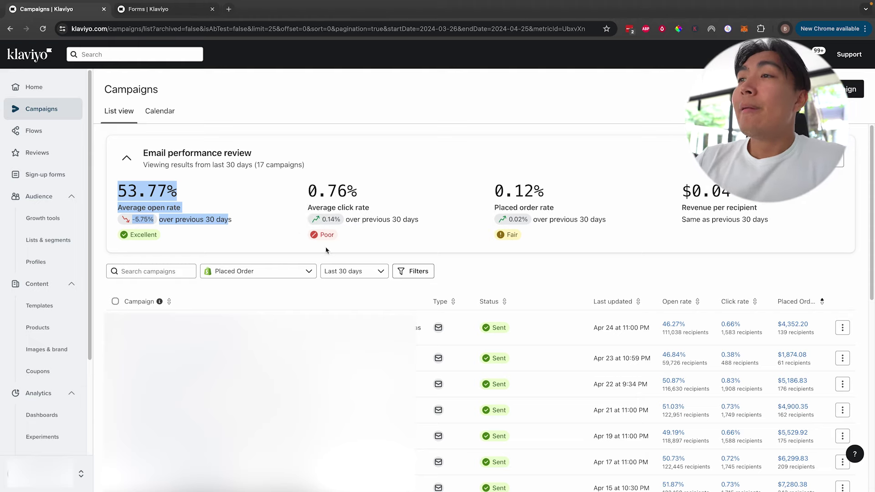
pyautogui.moveTo(291, 191); pyautogui.dragTo(252, 207)
pyautogui.click(615, 231)
pyautogui.moveTo(105, 194); pyautogui.dragTo(194, 235)
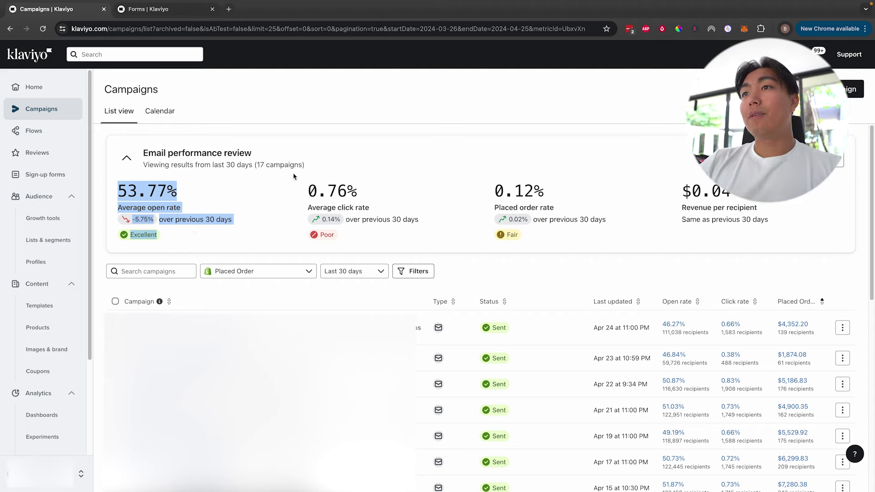
pyautogui.moveTo(294, 182); pyautogui.dragTo(592, 228)
pyautogui.click(584, 242)
pyautogui.doubleClick(512, 235)
pyautogui.moveTo(323, 235)
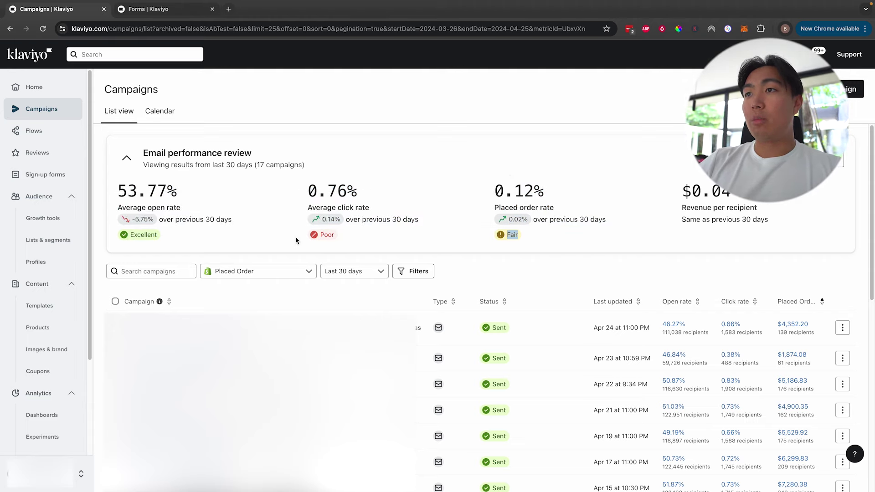
# Examine the average click rate and its rating, comparing it with the open rate and placed order rate.
pyautogui.moveTo(306, 181); pyautogui.dragTo(397, 237)
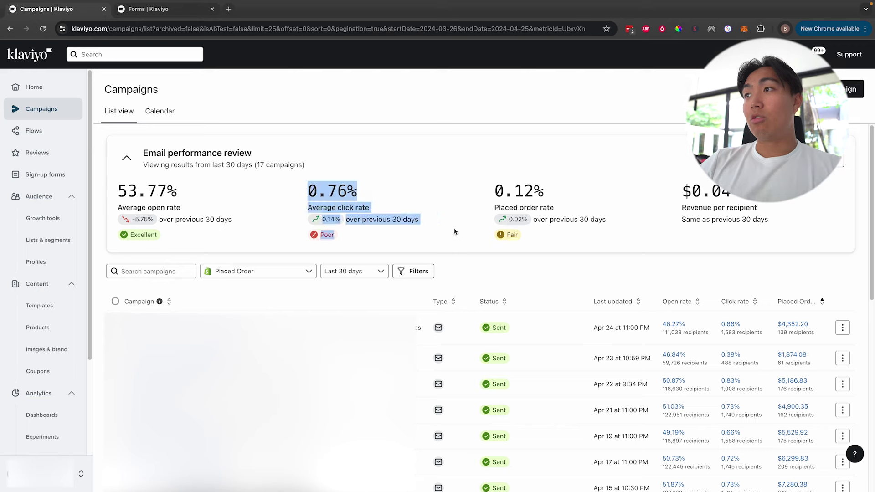
pyautogui.click(536, 234)
pyautogui.moveTo(536, 233); pyautogui.dragTo(368, 240)
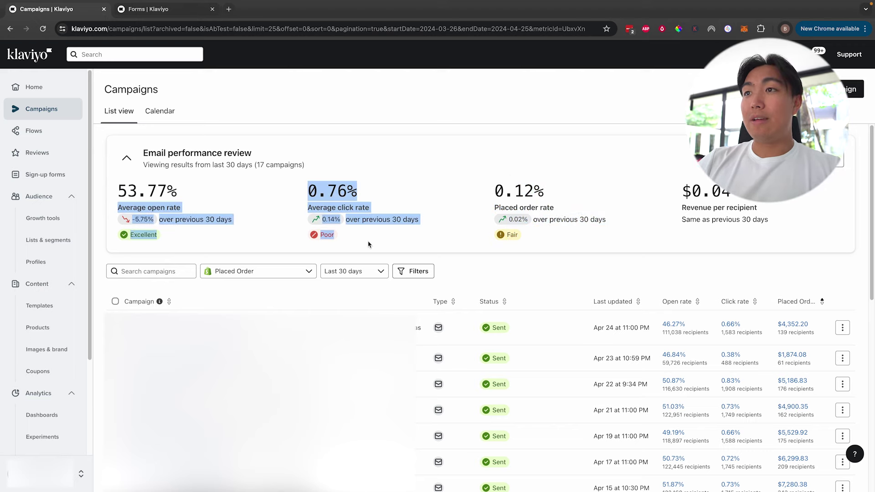
pyautogui.click(368, 242)
pyautogui.moveTo(337, 240)
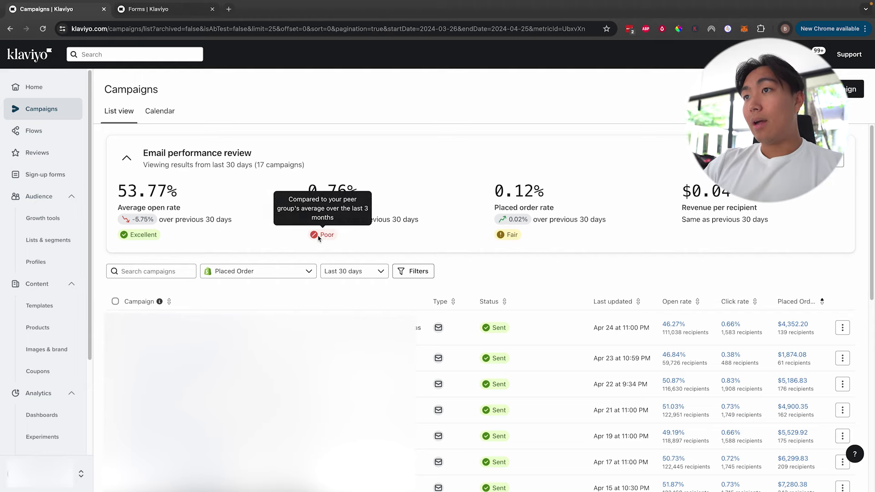
pyautogui.moveTo(301, 236); pyautogui.dragTo(562, 230)
pyautogui.click(363, 241)
pyautogui.click(561, 230)
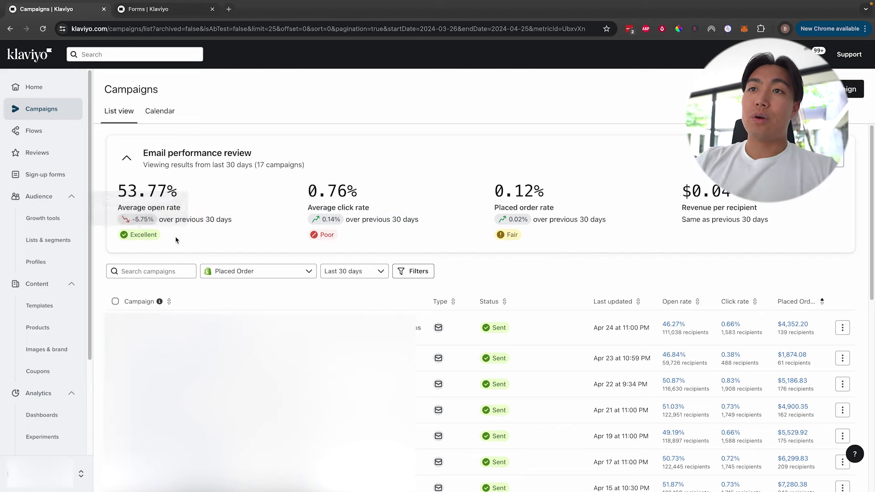
# Review the average open rate's peer-group rating and its change over the previous 30 days.
pyautogui.moveTo(159, 239); pyautogui.dragTo(119, 204)
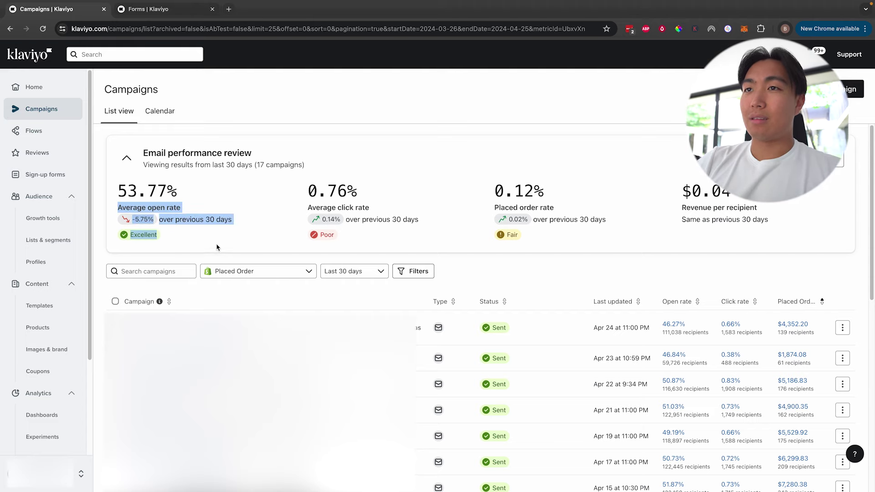
pyautogui.click(226, 247)
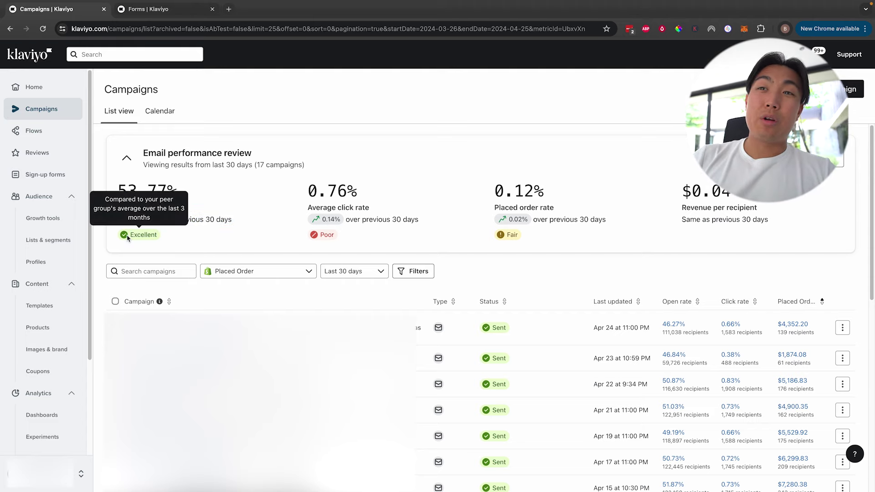
pyautogui.moveTo(129, 236)
pyautogui.mouseDown()
pyautogui.moveTo(173, 237)
pyautogui.moveTo(144, 236)
pyautogui.mouseUp()
pyautogui.click(165, 244)
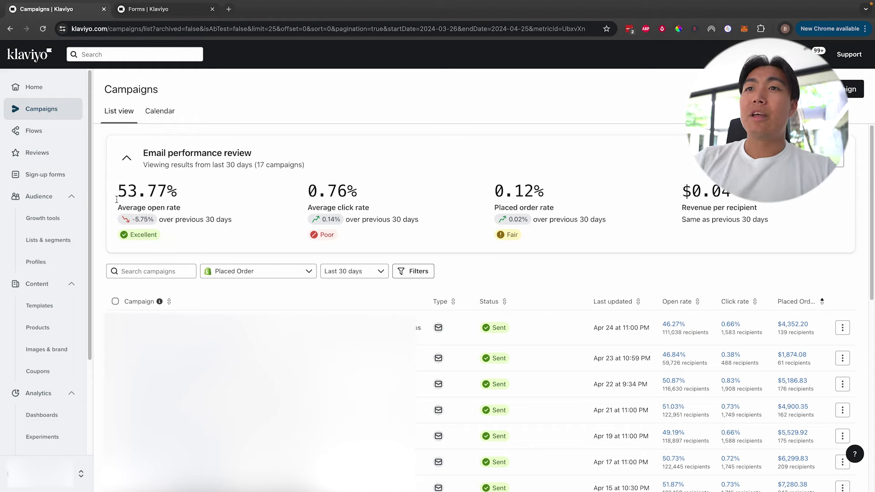
pyautogui.moveTo(115, 191); pyautogui.dragTo(177, 194)
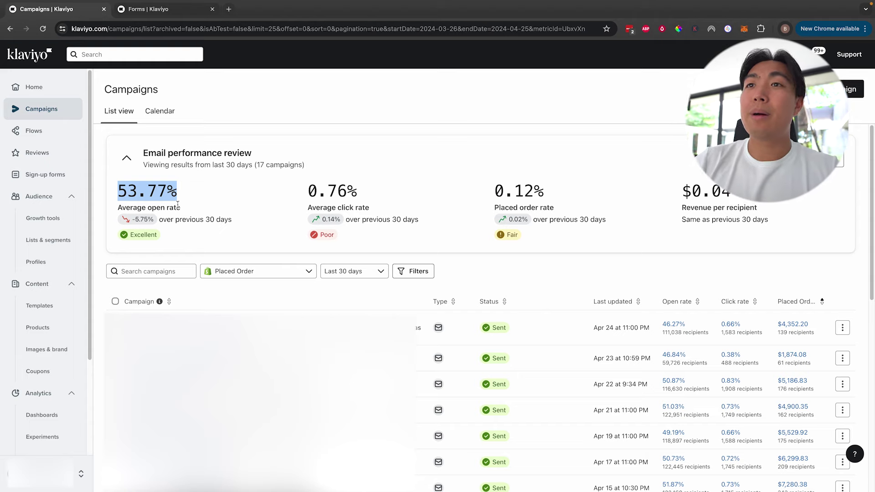
pyautogui.moveTo(132, 219); pyautogui.dragTo(259, 226)
pyautogui.moveTo(227, 223); pyautogui.dragTo(250, 214)
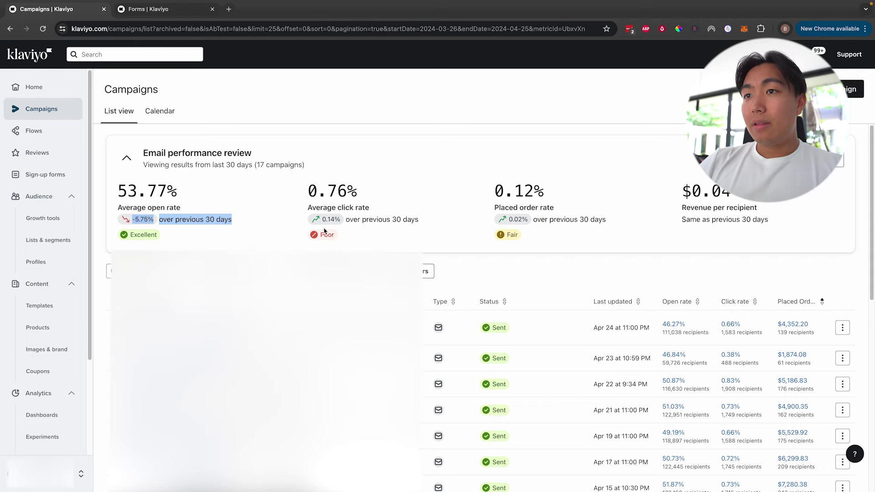
# Open the campaign sent on April 24, examine its audience breakdown report, and return to the campaigns list.
pyautogui.scroll(-2, 255, 291)
pyautogui.scroll(-1, 255, 282)
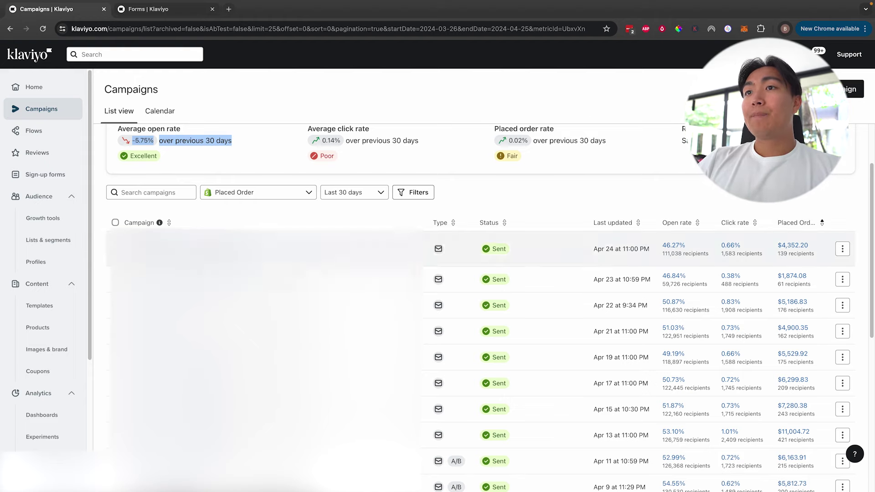
pyautogui.click(273, 248)
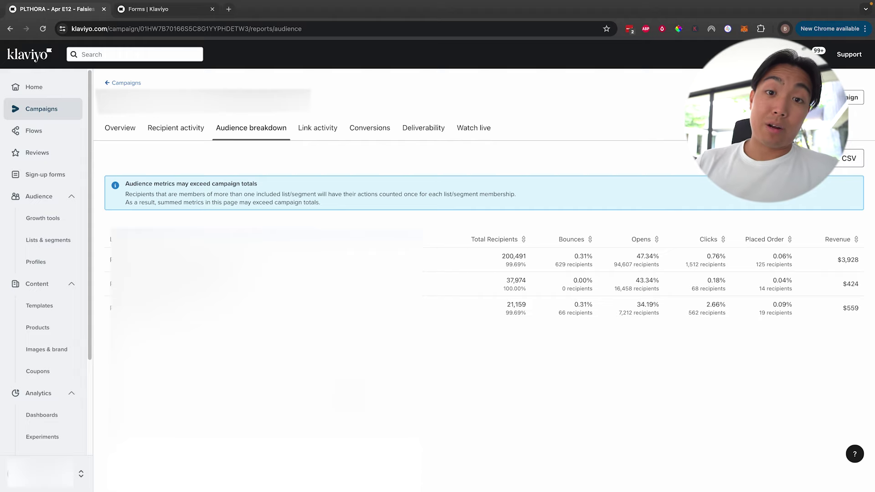
pyautogui.hotkey('alt', 'Left')
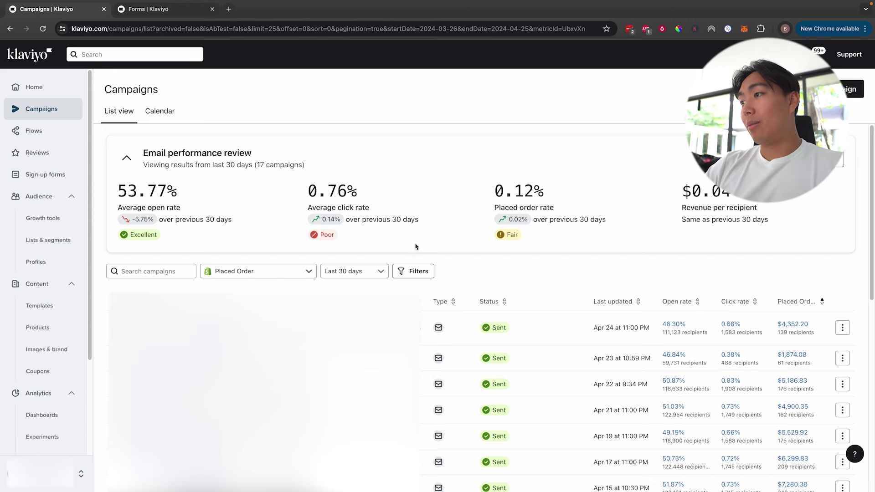
# Check the recipient count of the April 22 campaign and open the audience profiles to examine the email profile counts.
pyautogui.scroll(-1, 603, 326)
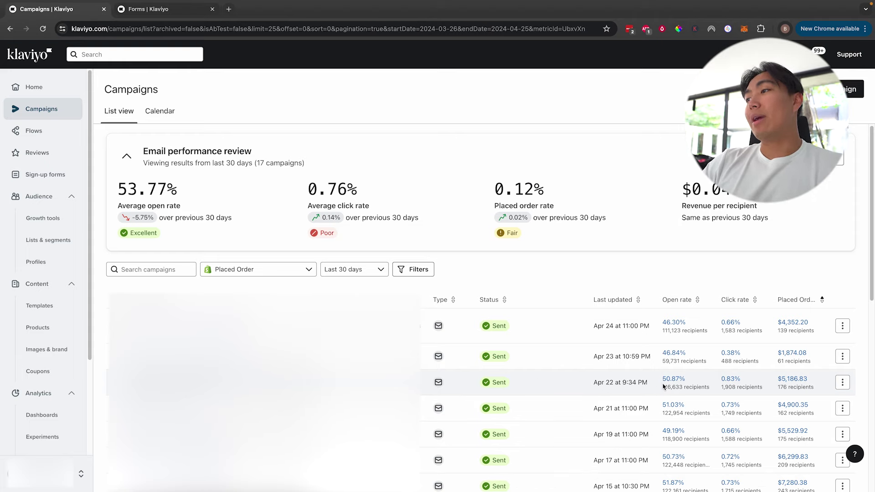
pyautogui.moveTo(663, 390); pyautogui.dragTo(683, 387)
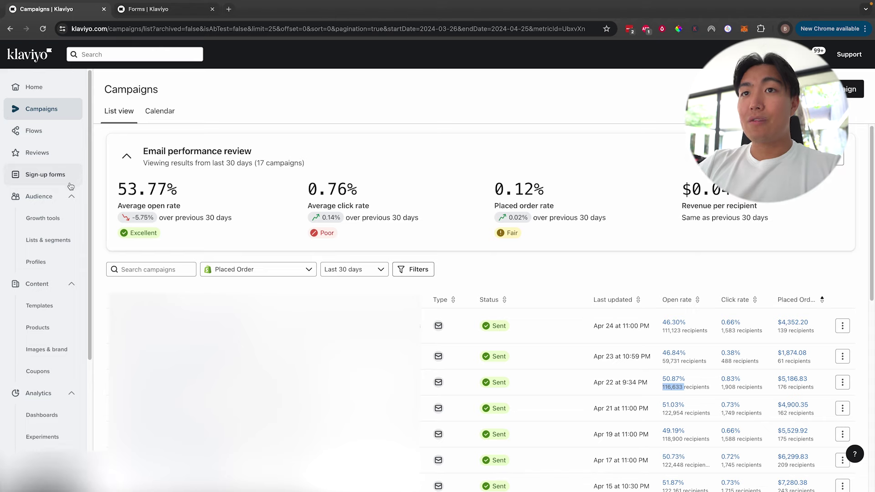
pyautogui.click(27, 264)
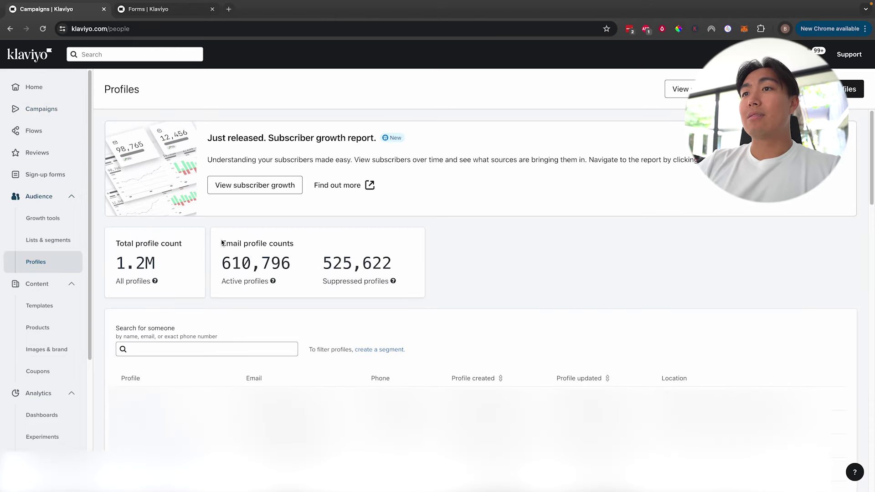
pyautogui.moveTo(222, 243); pyautogui.dragTo(282, 276)
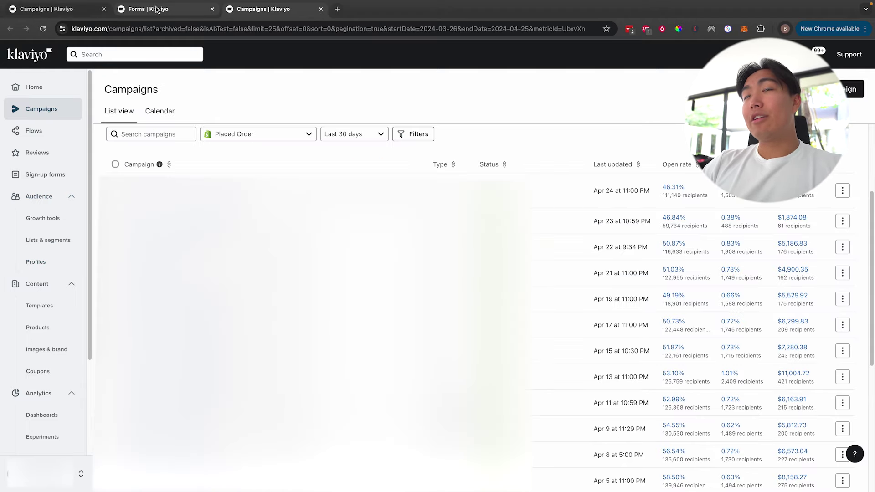
# Glance at the sign-up forms list, and return to the profiles page to look over the total and email profile counts.
pyautogui.click(130, 9)
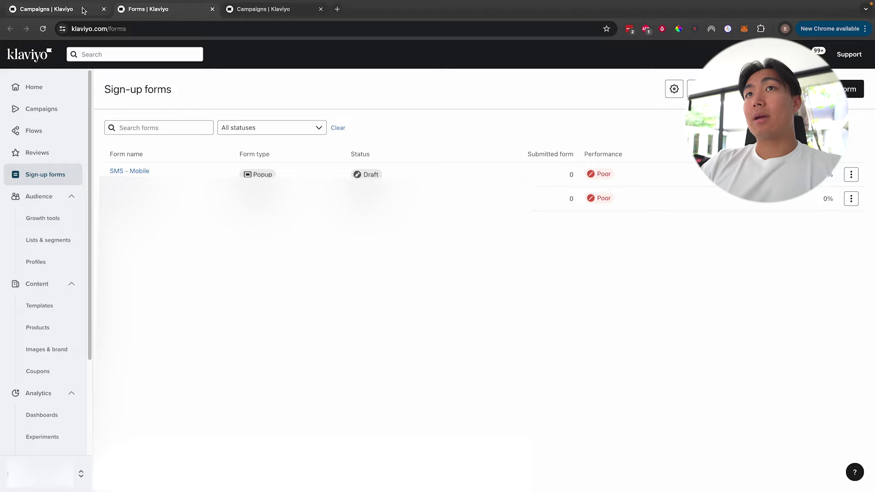
pyautogui.click(64, 9)
pyautogui.moveTo(116, 263); pyautogui.dragTo(223, 242)
pyautogui.click(225, 245)
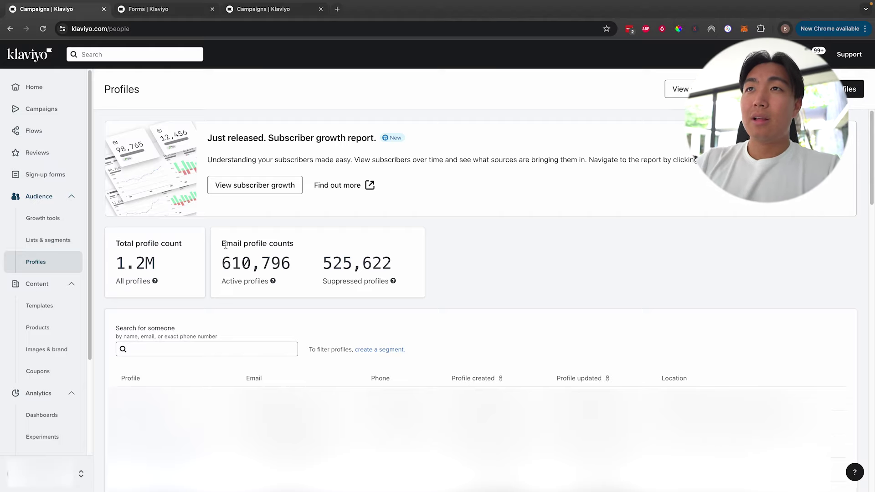
# Go back to the campaigns list and examine the average open rate and number of campaigns sent in the last 30 days.
pyautogui.click(264, 10)
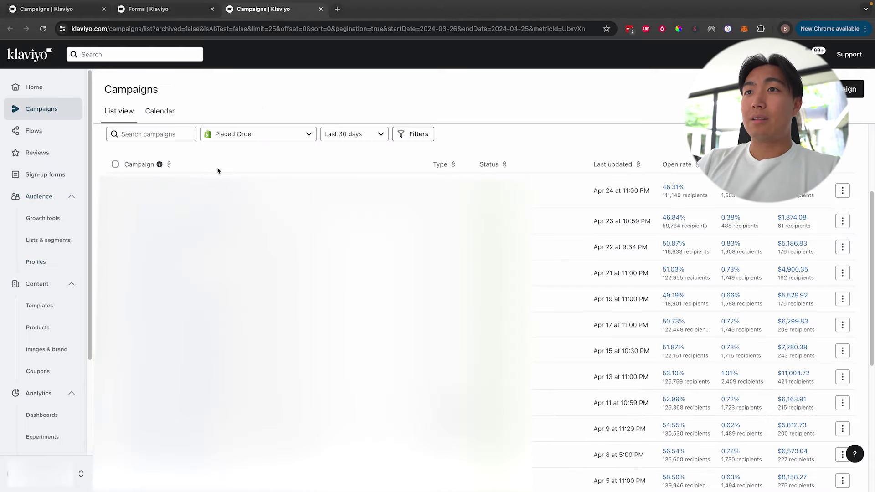
pyautogui.moveTo(142, 157); pyautogui.dragTo(341, 168)
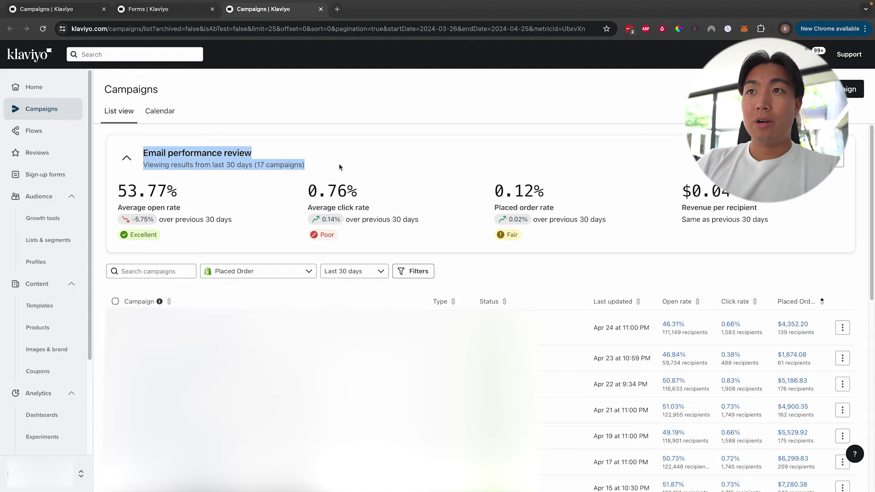
pyautogui.moveTo(256, 189); pyautogui.dragTo(123, 192)
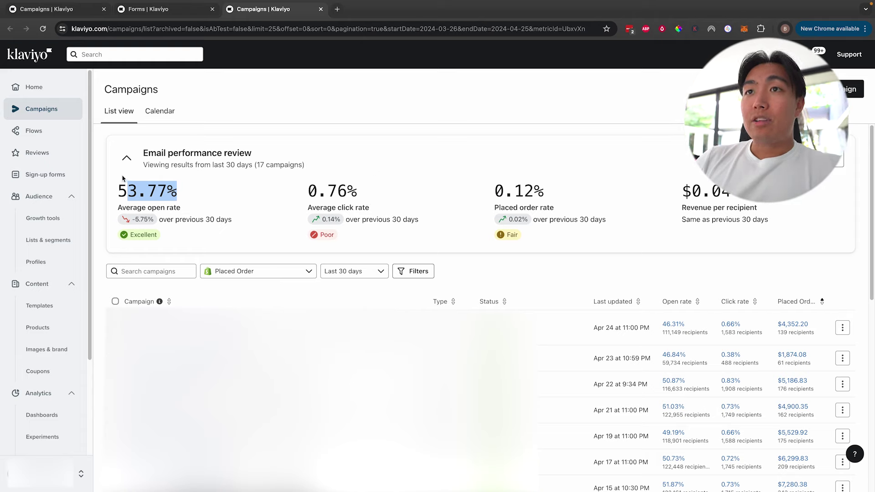
pyautogui.moveTo(118, 190)
pyautogui.mouseDown()
pyautogui.moveTo(179, 196)
pyautogui.moveTo(121, 187)
pyautogui.moveTo(213, 186)
pyautogui.moveTo(46, 175)
pyautogui.moveTo(126, 188)
pyautogui.moveTo(111, 198)
pyautogui.mouseUp()
pyautogui.click(201, 188)
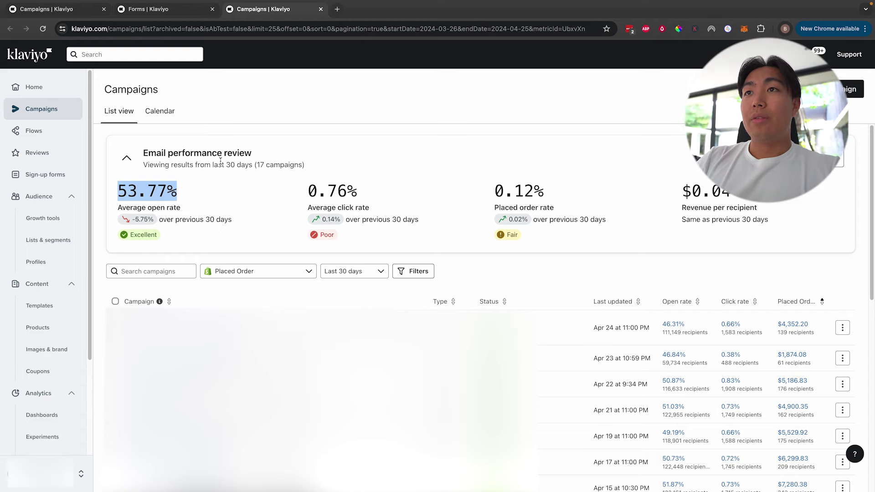
pyautogui.moveTo(256, 164); pyautogui.dragTo(301, 167)
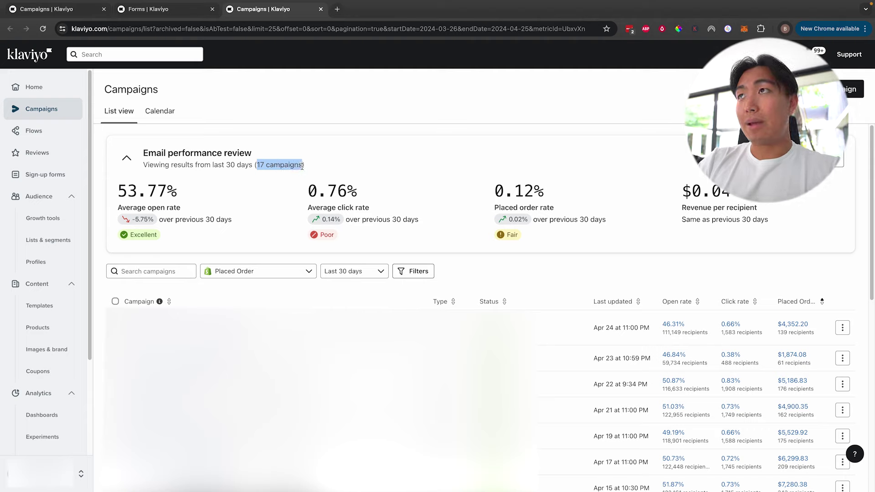
pyautogui.click(303, 167)
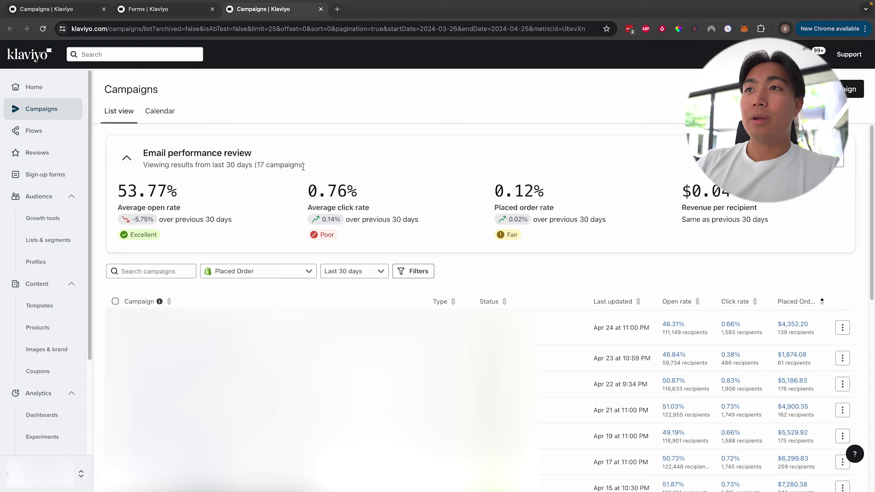
pyautogui.moveTo(303, 167); pyautogui.dragTo(256, 166)
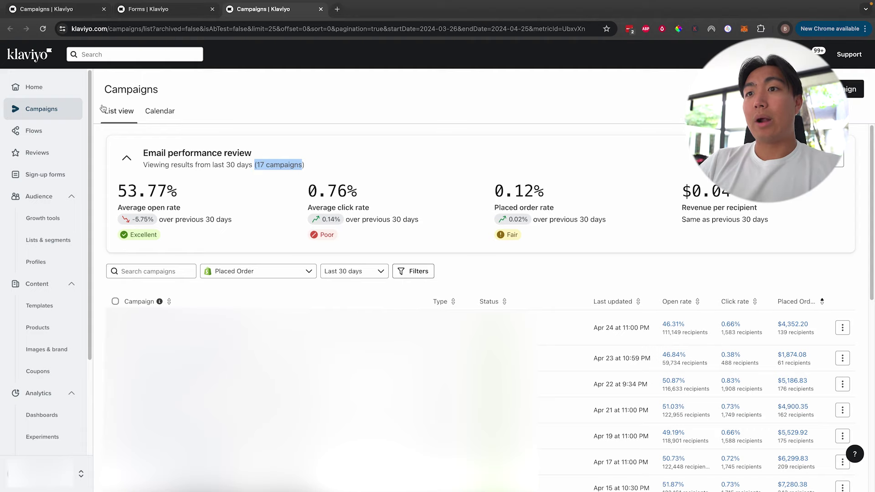
# Open the full dashboard from the home page's business performance summary and switch it to the Overview dashboard.
pyautogui.click(35, 87)
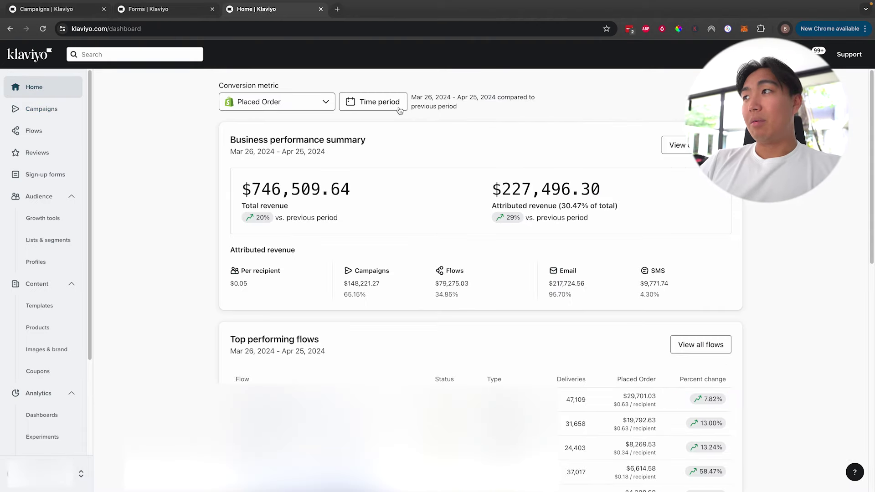
pyautogui.click(676, 145)
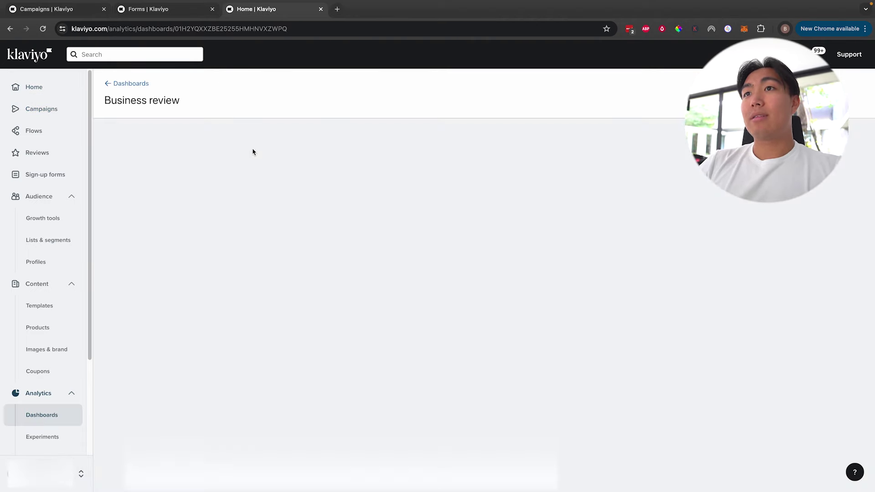
pyautogui.click(134, 101)
pyautogui.click(146, 153)
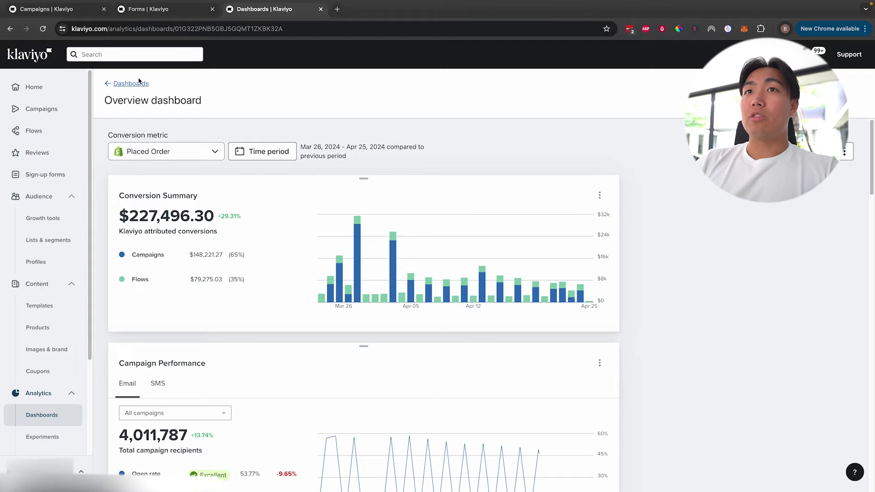
pyautogui.moveTo(123, 100); pyautogui.dragTo(293, 108)
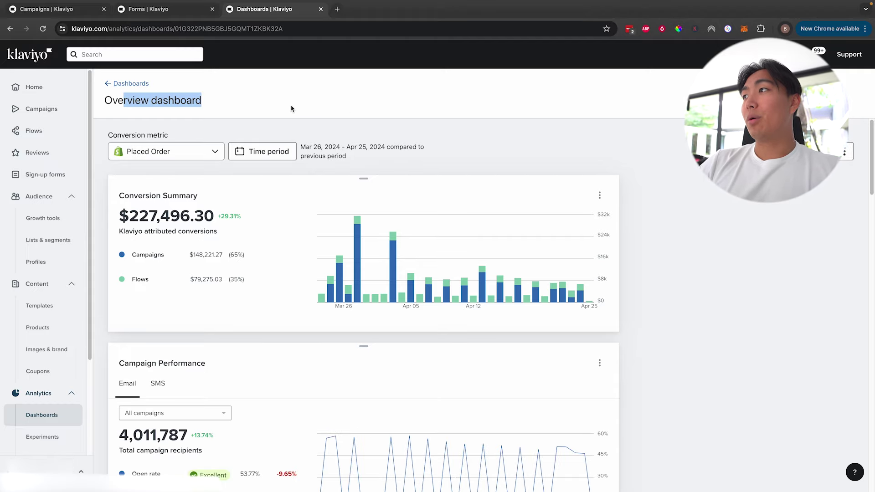
# Browse the cards offered in the Data View Library for the Overview dashboard and leave without adding one.
pyautogui.click(807, 151)
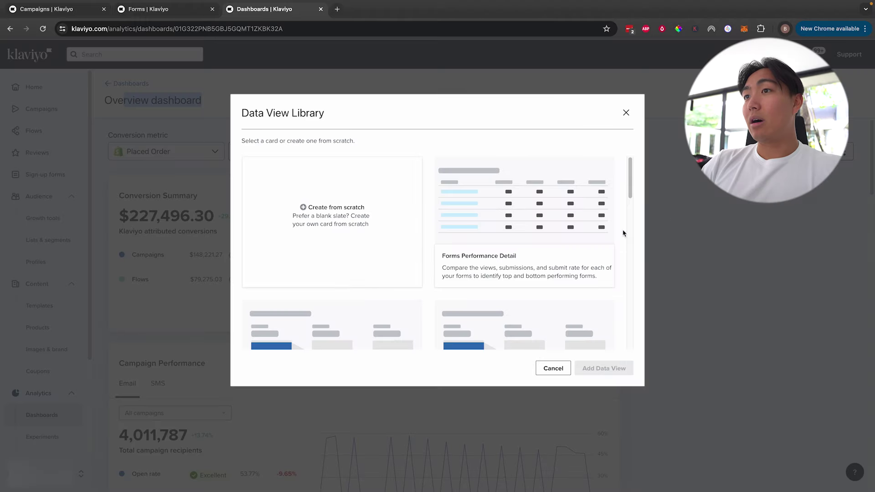
pyautogui.scroll(-1, 377, 236)
pyautogui.scroll(-10, 377, 236)
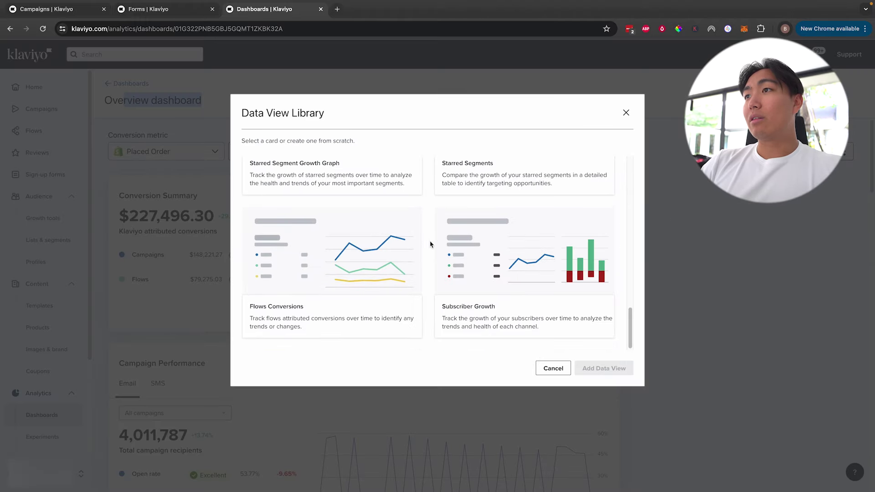
pyautogui.scroll(5, 431, 242)
pyautogui.scroll(-3, 433, 246)
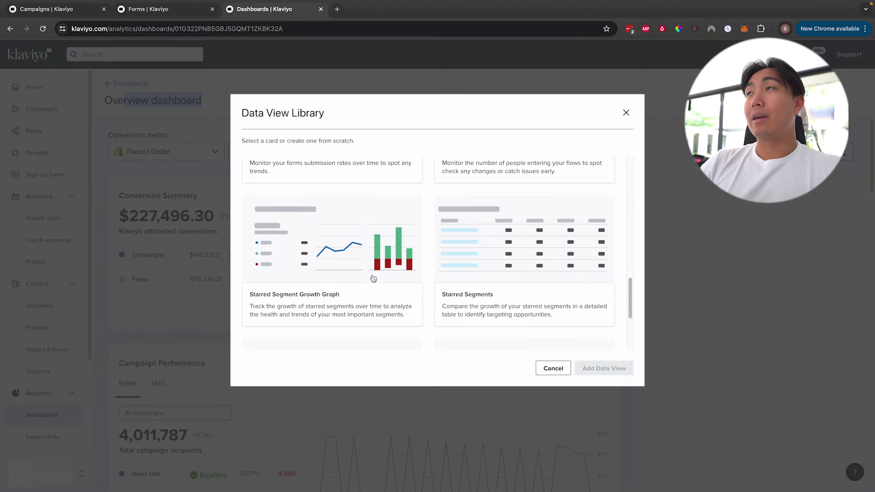
pyautogui.scroll(-3, 416, 267)
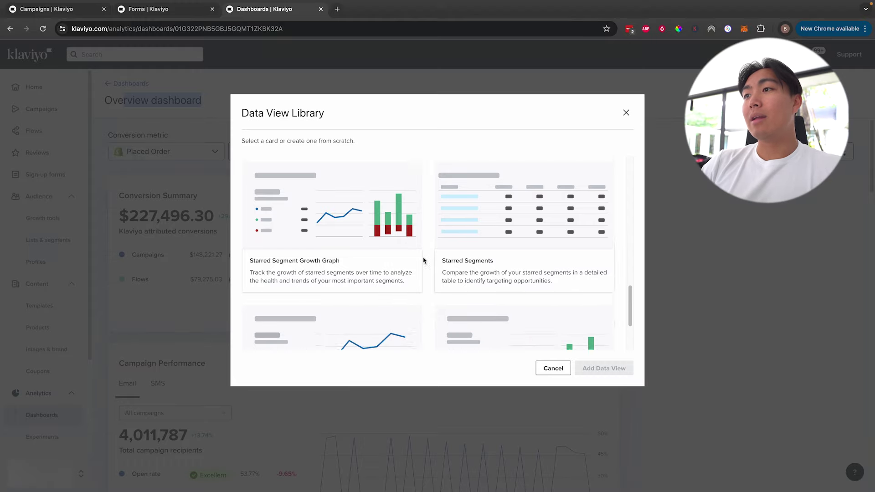
pyautogui.scroll(8, 401, 269)
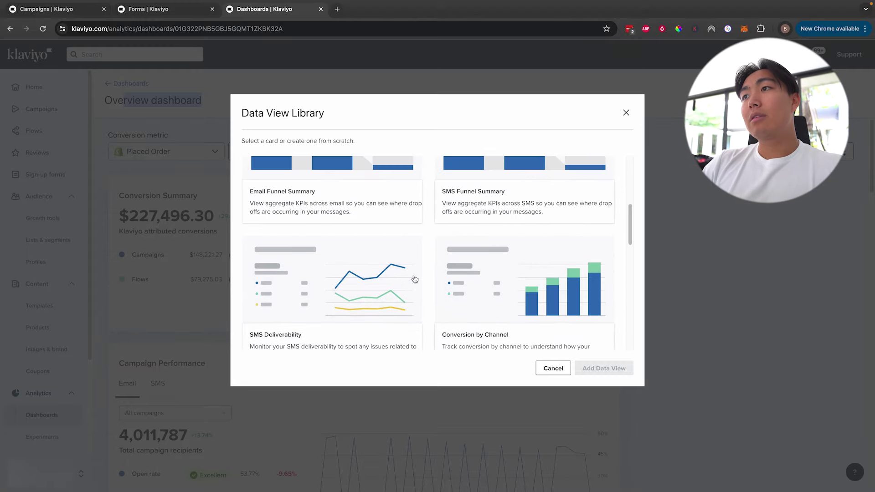
pyautogui.click(552, 368)
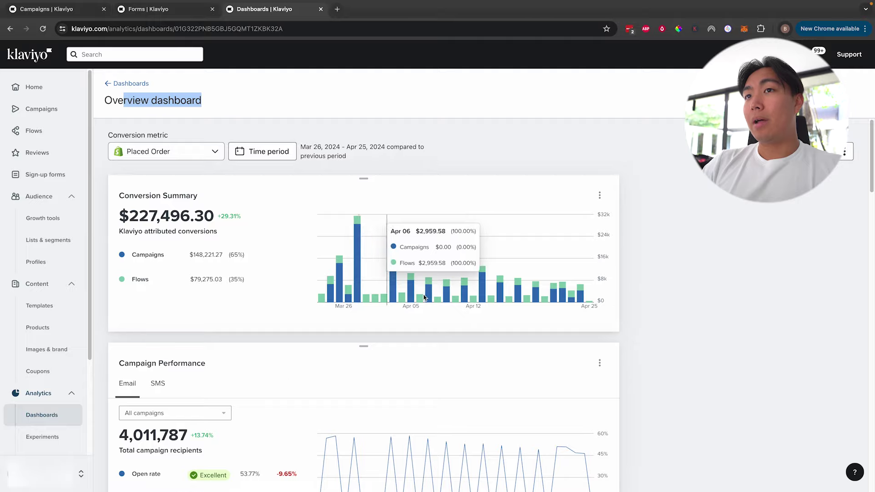
# Examine the Email Deliverability by Domain card at the end of the Overview dashboard.
pyautogui.scroll(-15, 322, 255)
pyautogui.scroll(-12, 241, 329)
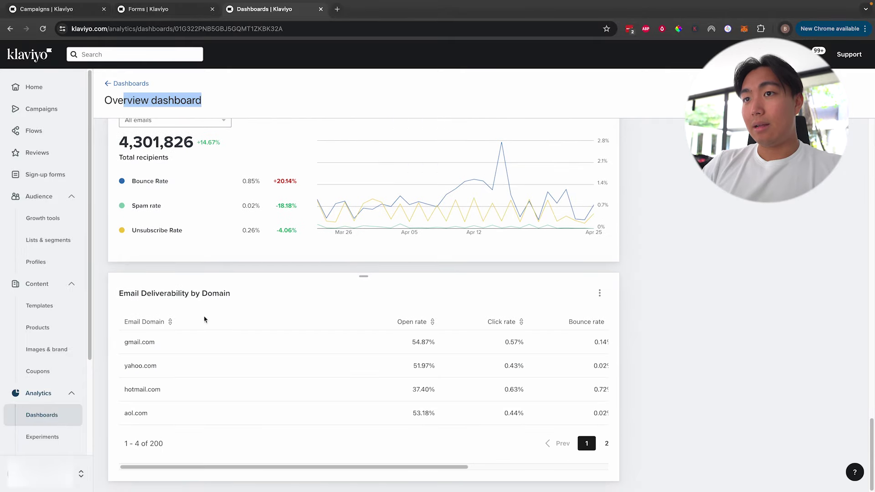
pyautogui.moveTo(179, 294)
pyautogui.mouseDown()
pyautogui.moveTo(146, 297)
pyautogui.moveTo(178, 296)
pyautogui.mouseUp()
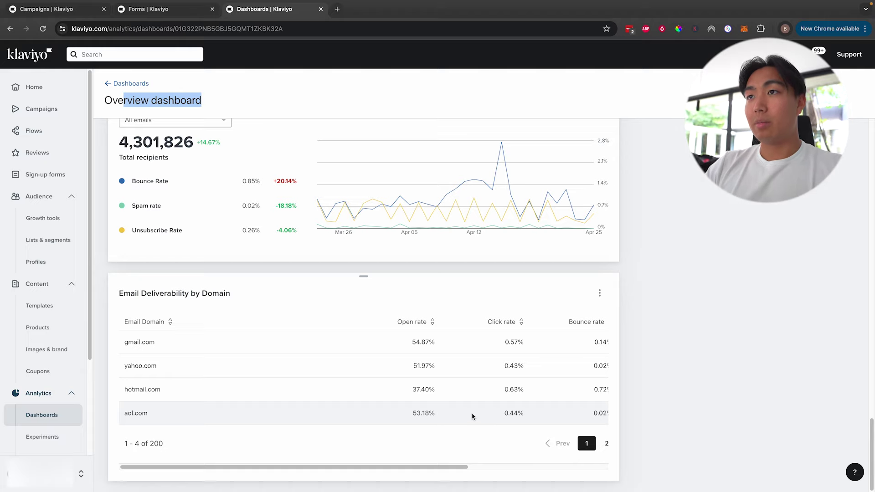
# Open the flows list and filter it to flows with the Live status.
pyautogui.click(50, 133)
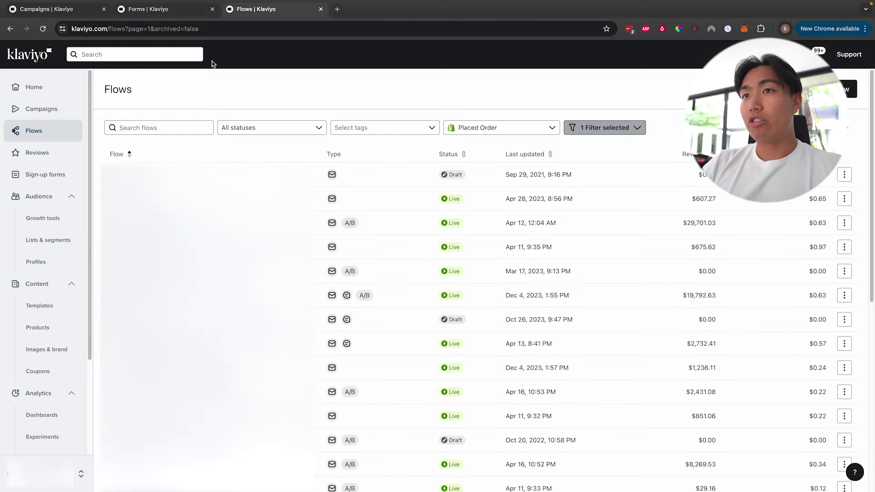
pyautogui.click(276, 128)
pyautogui.click(214, 166)
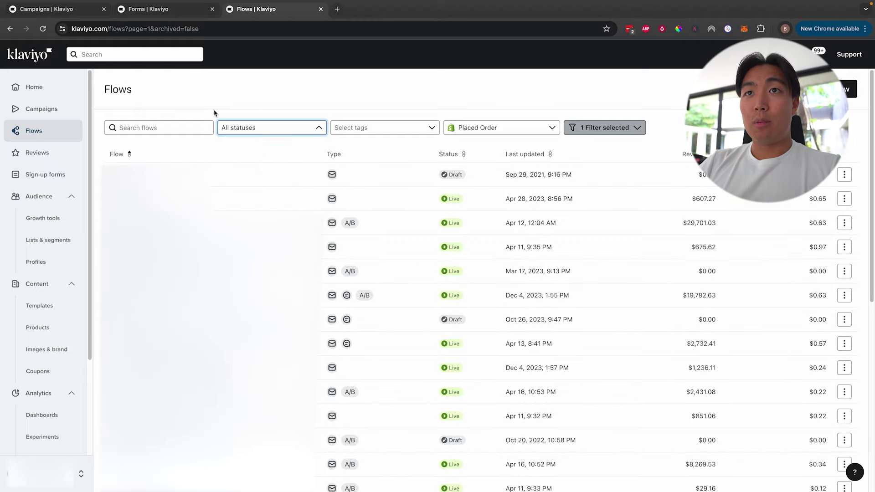
pyautogui.click(271, 131)
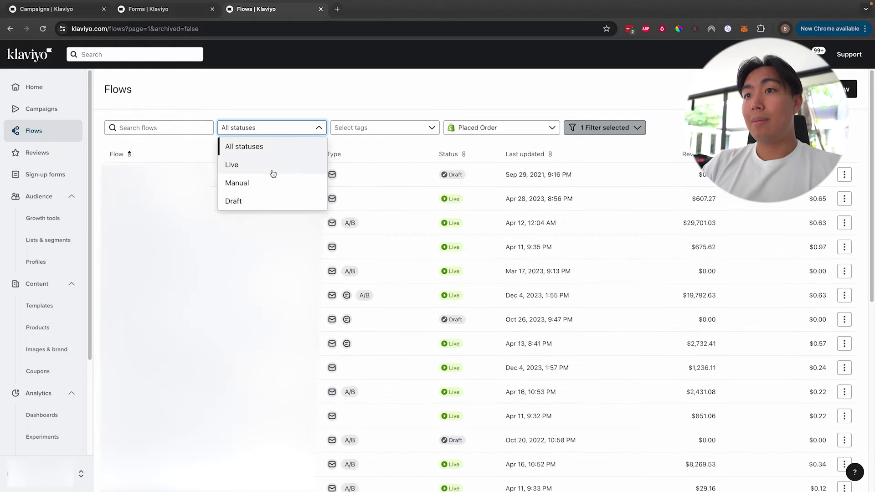
pyautogui.click(273, 170)
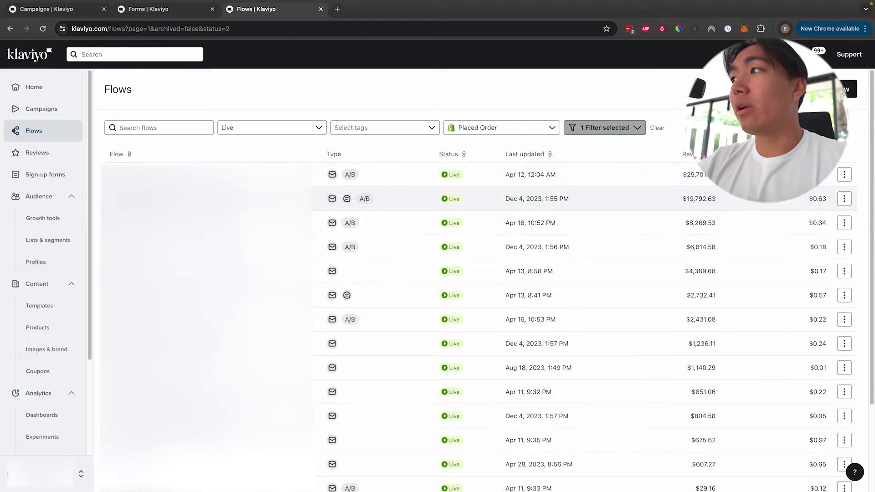
# Open the PLTHORA - Acquisition - Welcome flow in a separate browser tab and review its splits, emails and delays.
pyautogui.keyDown('super'); pyautogui.click(205, 175); pyautogui.keyUp('super')
pyautogui.click(346, 13)
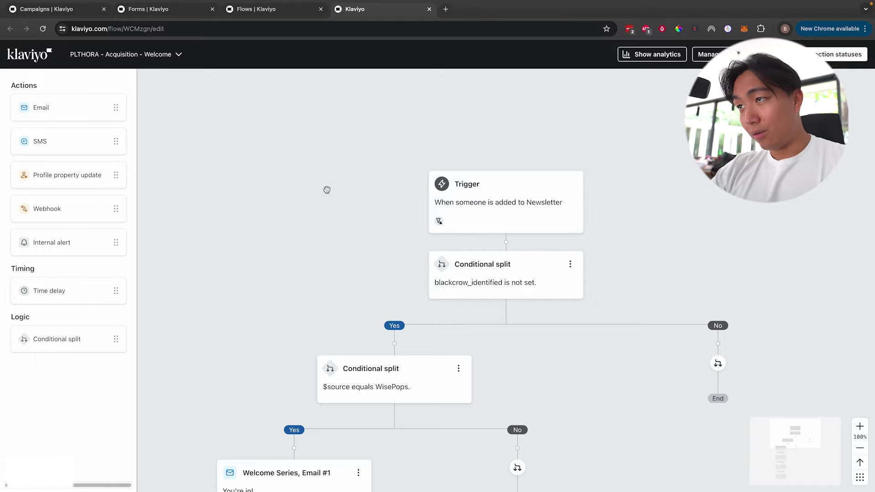
pyautogui.scroll(-3, 326, 200)
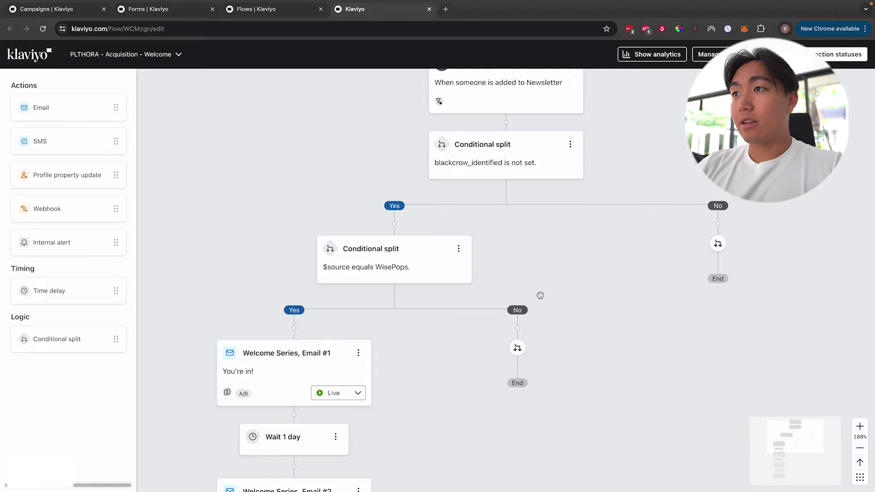
pyautogui.scroll(4, 493, 317)
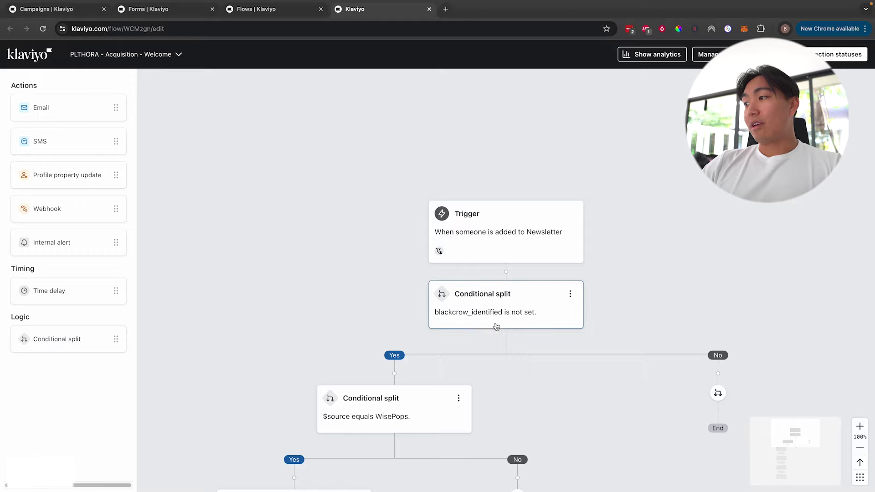
pyautogui.scroll(-10, 503, 276)
pyautogui.scroll(3, 503, 276)
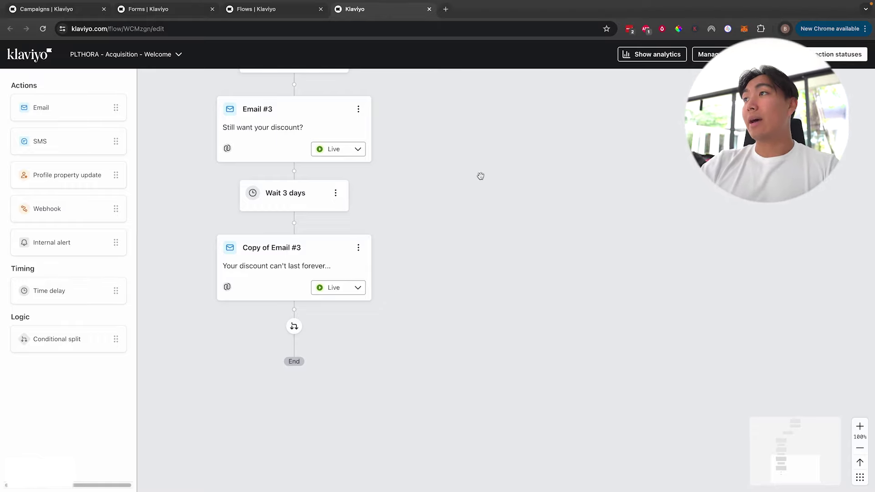
# Display the welcome flow's analytics and compare open, click and placed order rates across its emails.
pyautogui.click(638, 54)
pyautogui.scroll(-8, 483, 272)
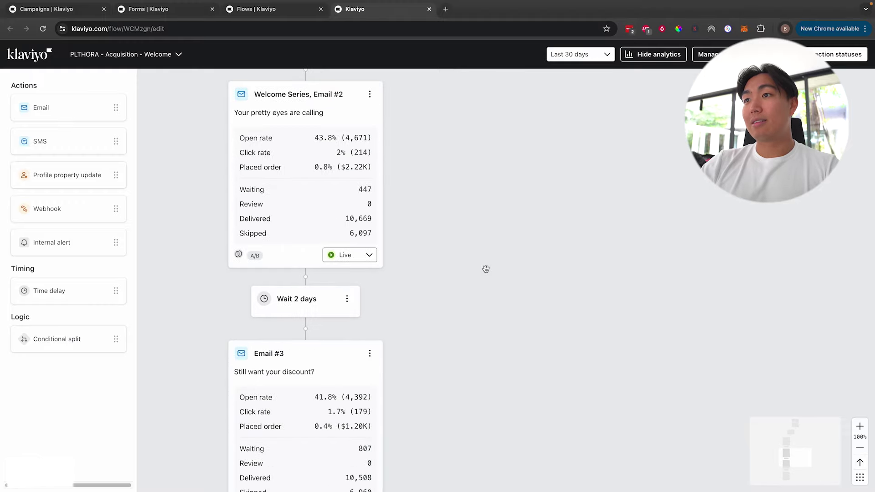
pyautogui.scroll(-4, 450, 249)
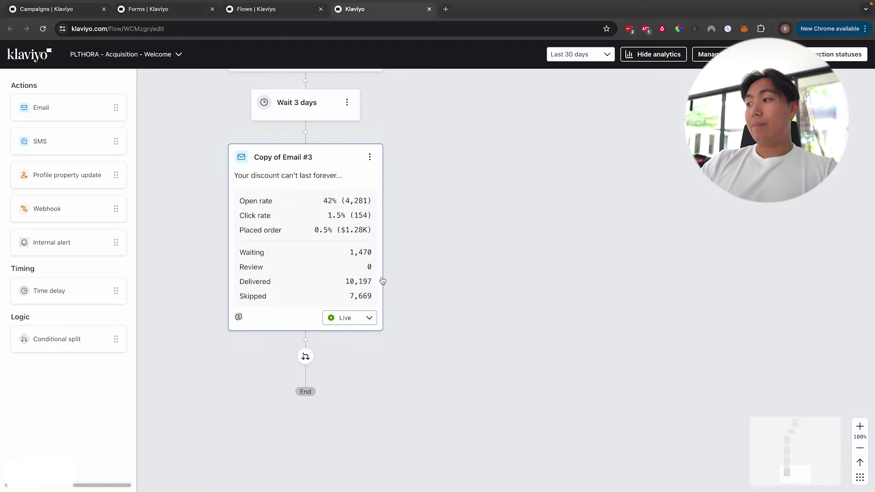
pyautogui.scroll(5, 407, 285)
pyautogui.scroll(-3, 405, 287)
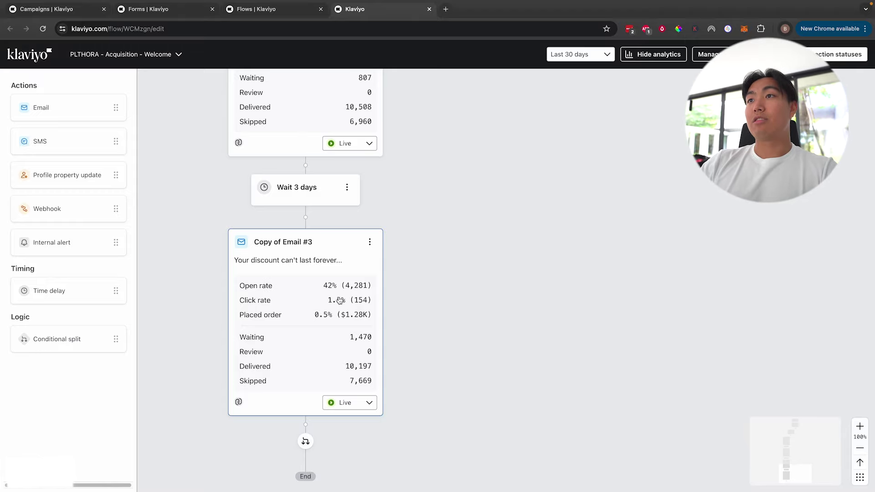
pyautogui.scroll(3, 339, 301)
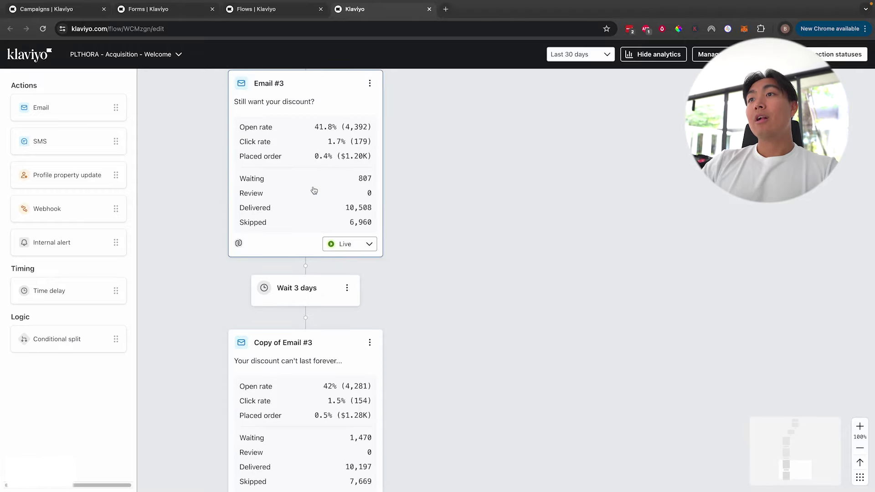
pyautogui.scroll(6, 322, 137)
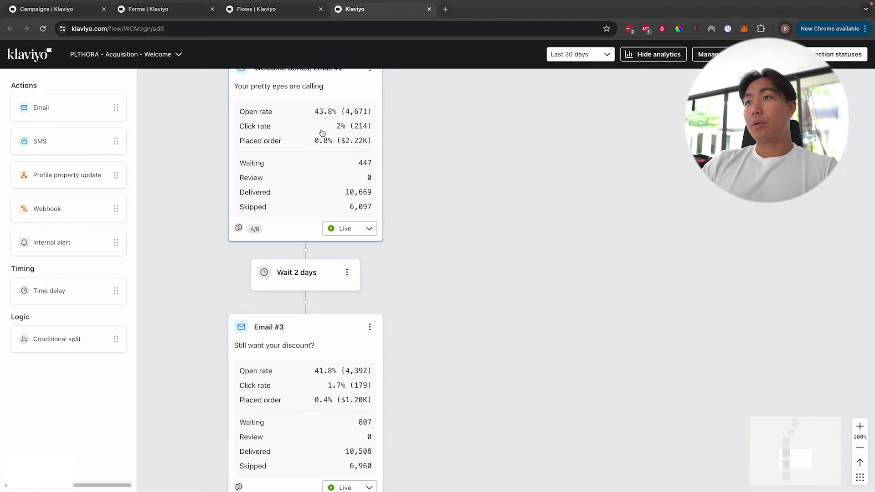
pyautogui.scroll(3, 418, 264)
pyautogui.scroll(-14, 390, 312)
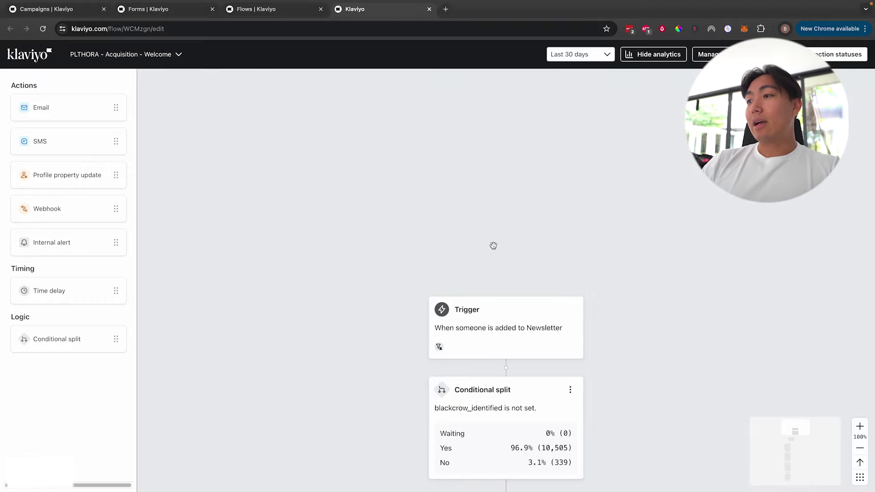
# Open the welcome flow's trigger details and examine its profile filters alongside the conditional splits below it.
pyautogui.click(532, 312)
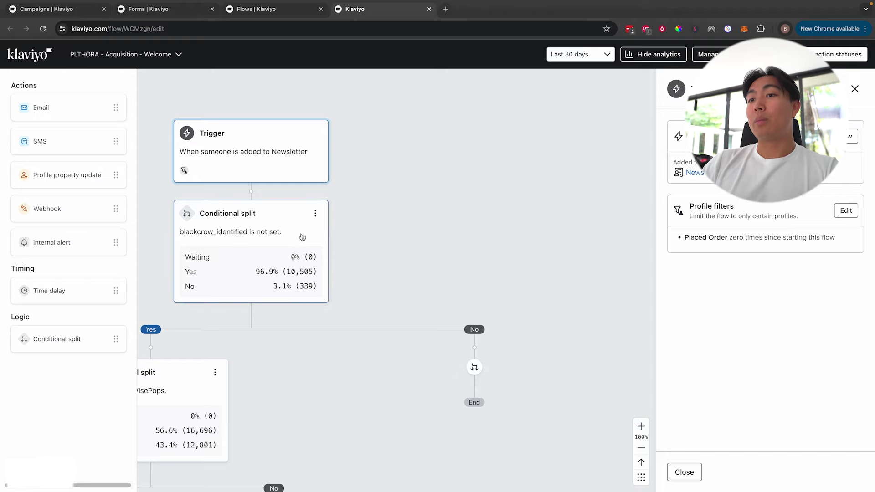
pyautogui.hscroll(-4, 367, 237)
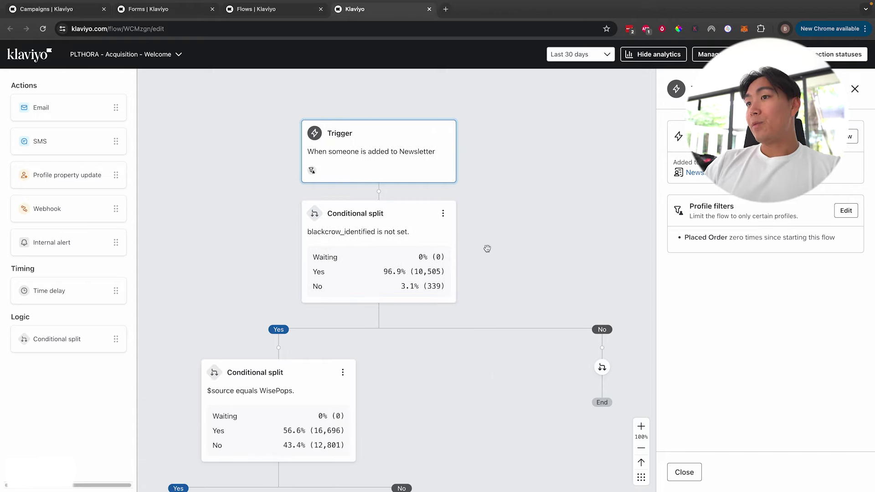
pyautogui.scroll(-4, 223, 258)
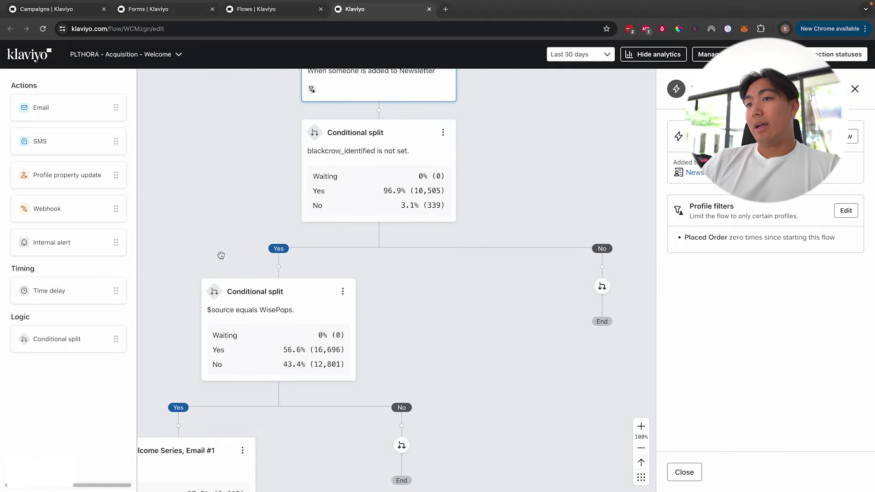
pyautogui.hscroll(-1, 185, 255)
pyautogui.hscroll(-3, 185, 255)
pyautogui.scroll(-3, 319, 253)
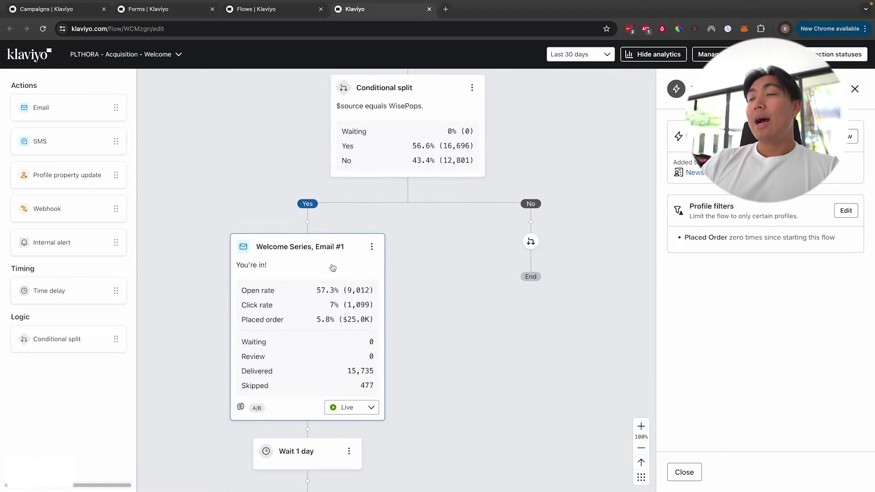
pyautogui.scroll(4, 390, 251)
pyautogui.scroll(4, 470, 259)
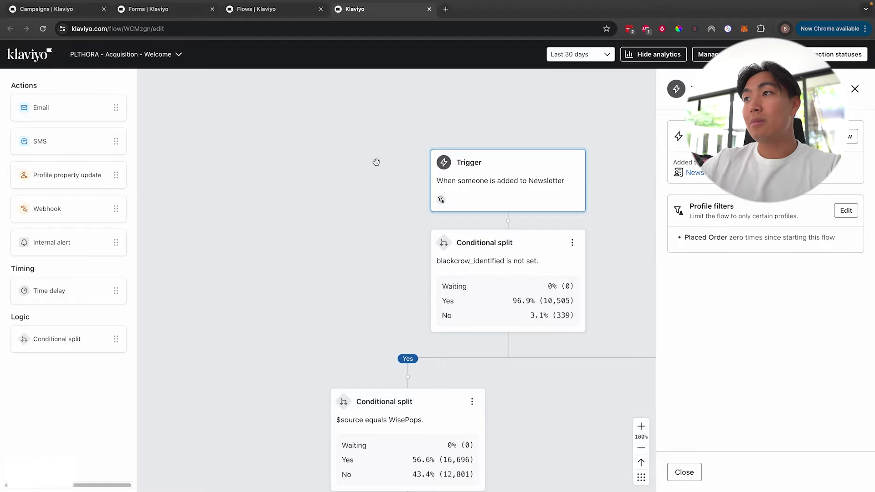
# Select Welcome Series, Email #1 in the flow and open its detailed performance report.
pyautogui.scroll(-7, 376, 163)
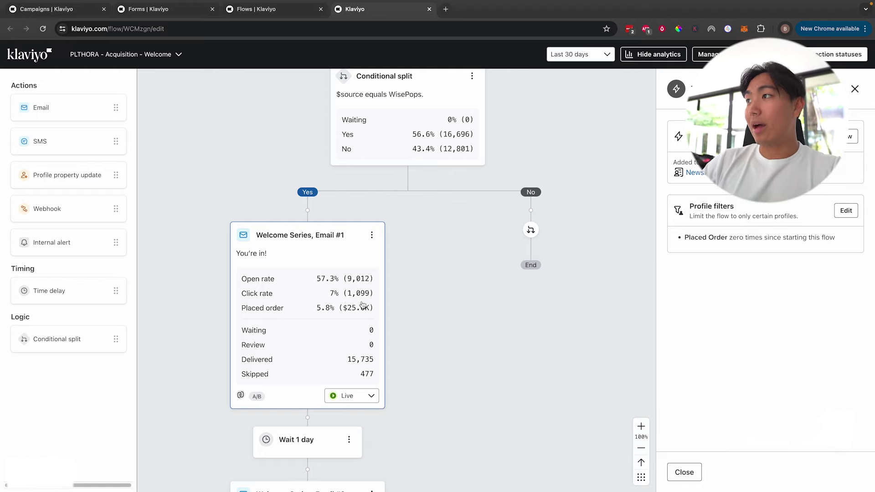
pyautogui.click(344, 307)
pyautogui.scroll(-5, 602, 219)
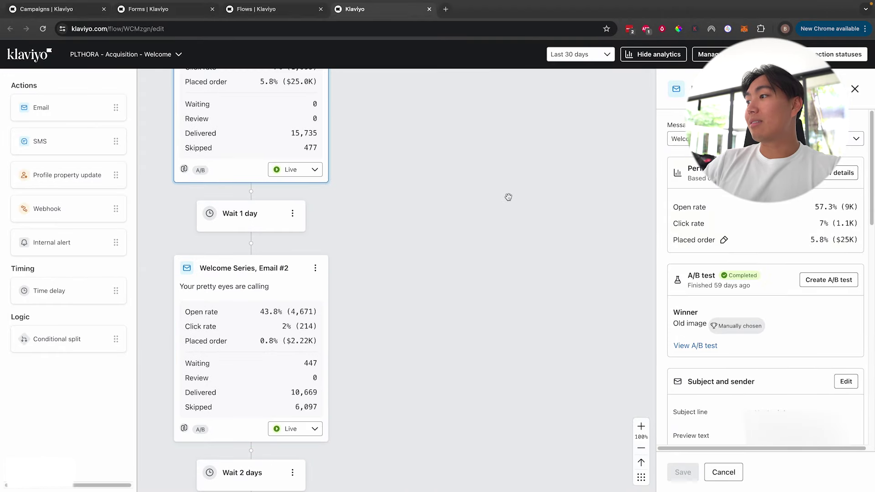
pyautogui.click(832, 178)
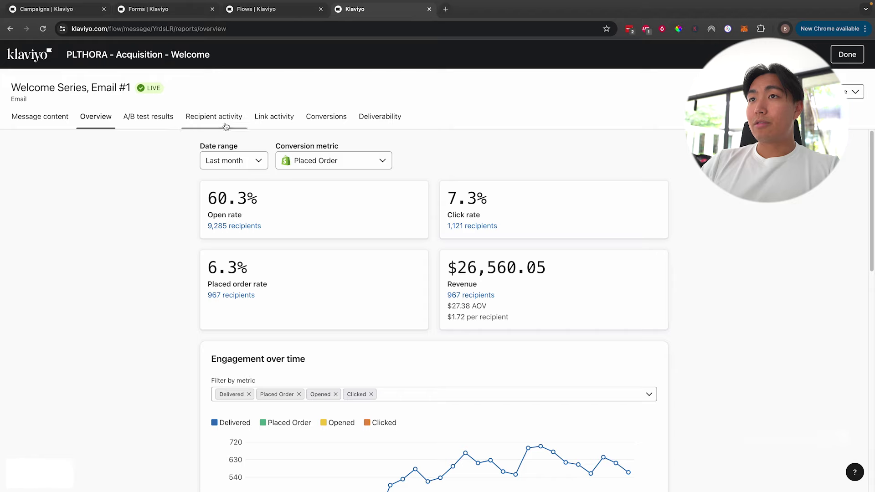
# Open the recipient activity of Welcome Series, Email #2 and list its skipped recipients for the reason Fails Flow Filters.
pyautogui.click(201, 130)
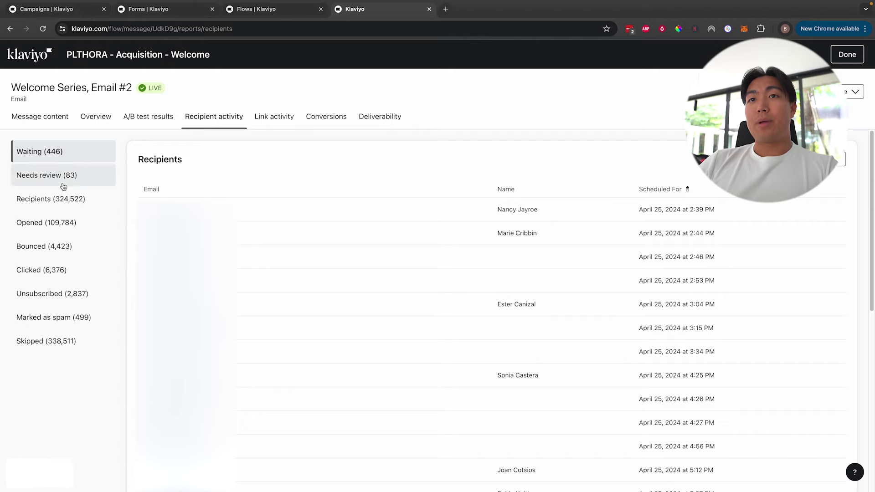
pyautogui.click(55, 348)
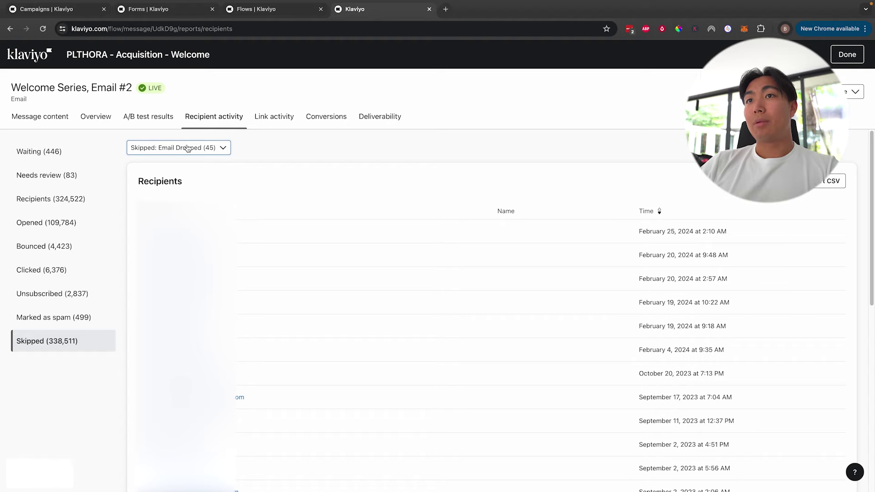
pyautogui.click(144, 145)
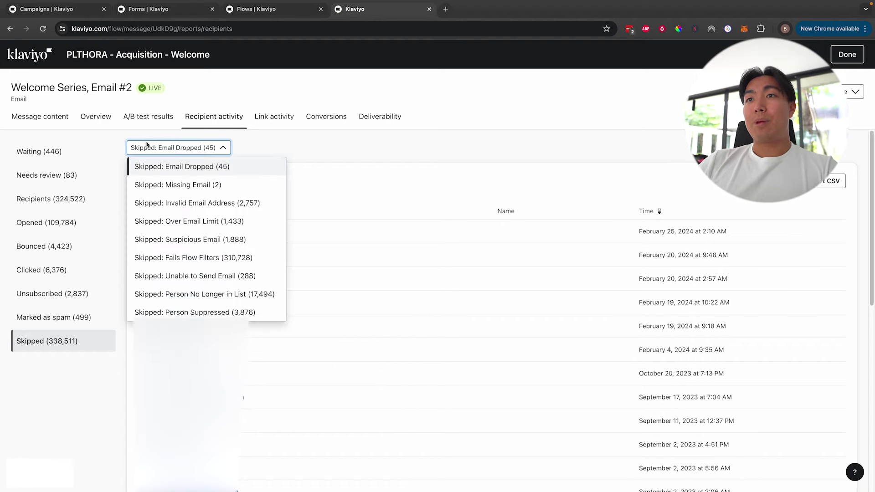
pyautogui.click(140, 148)
pyautogui.click(158, 146)
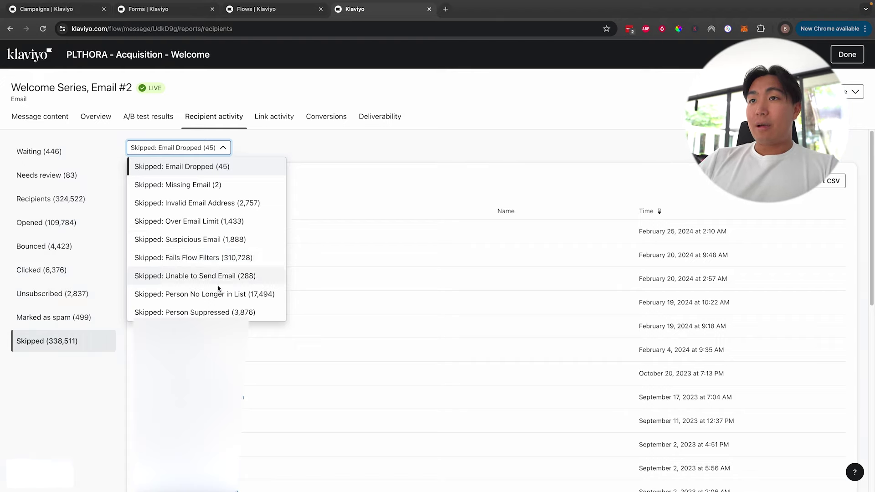
pyautogui.click(167, 259)
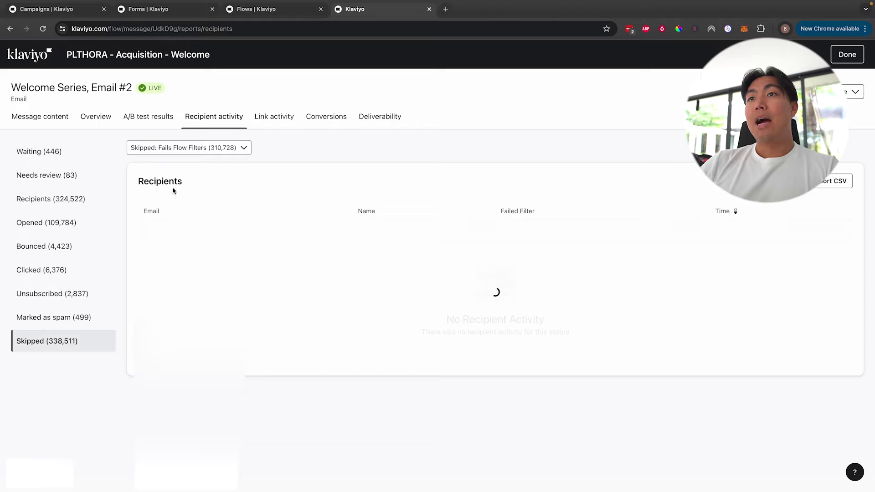
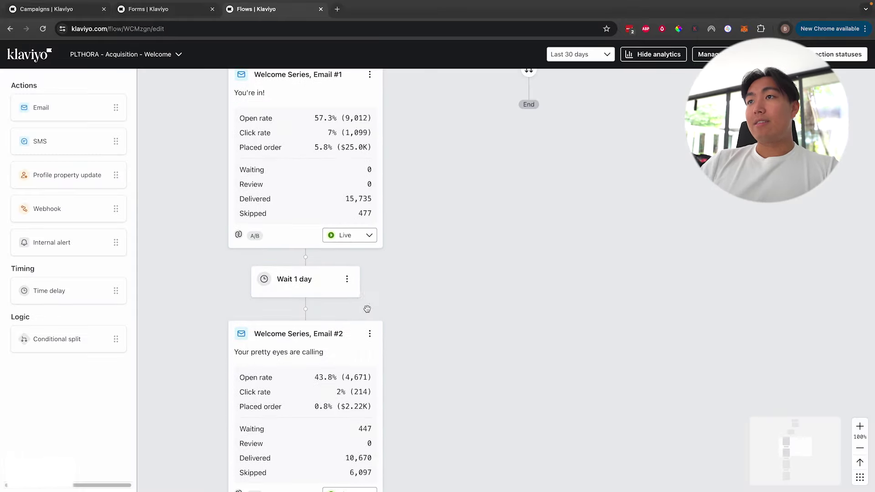
# Examine the performance figures of each email down the welcome flow, from Welcome Series, Email #1 to Copy of Email #3.
pyautogui.scroll(-1, 352, 326)
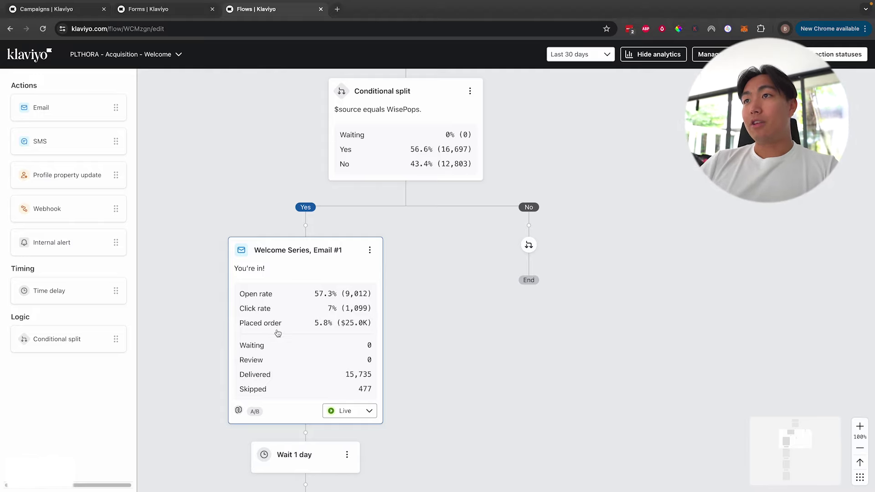
pyautogui.scroll(-1, 354, 323)
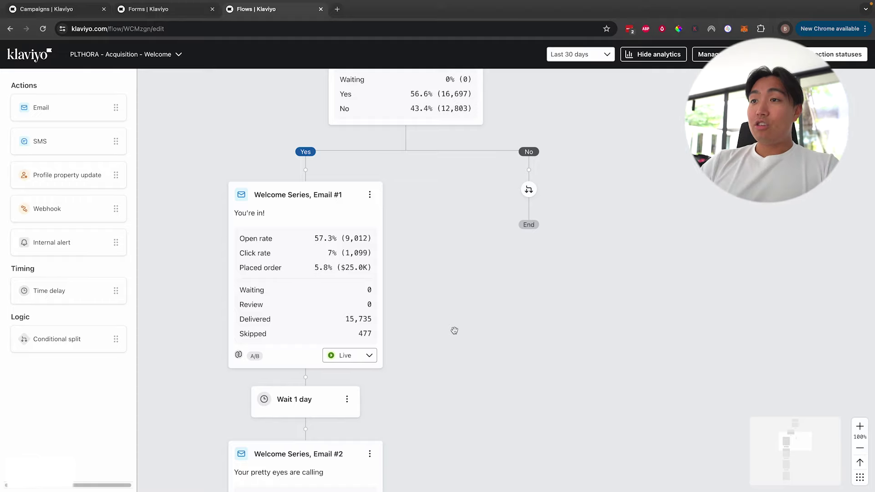
pyautogui.scroll(-9, 496, 320)
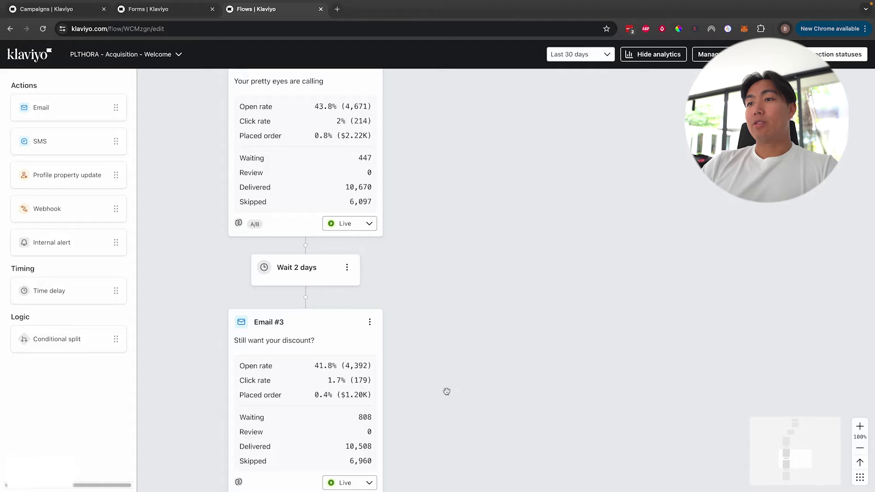
pyautogui.scroll(-3, 513, 258)
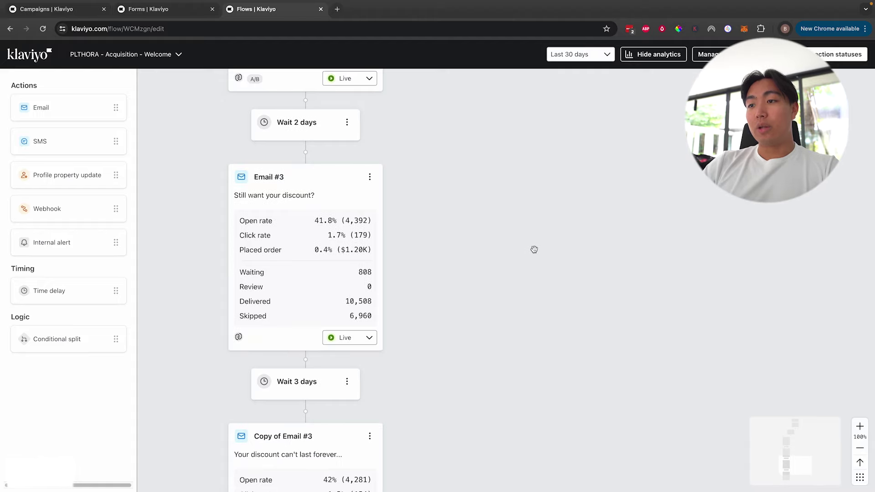
pyautogui.scroll(-3, 534, 250)
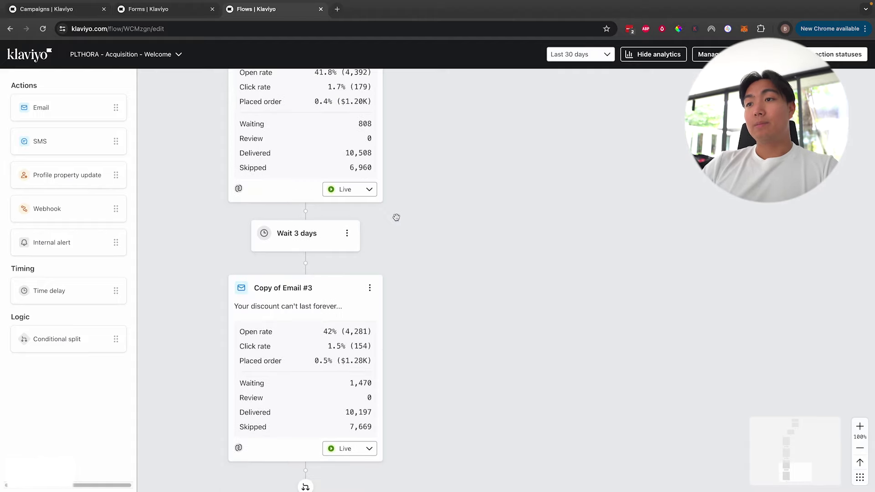
pyautogui.scroll(-4, 401, 260)
pyautogui.scroll(2, 397, 283)
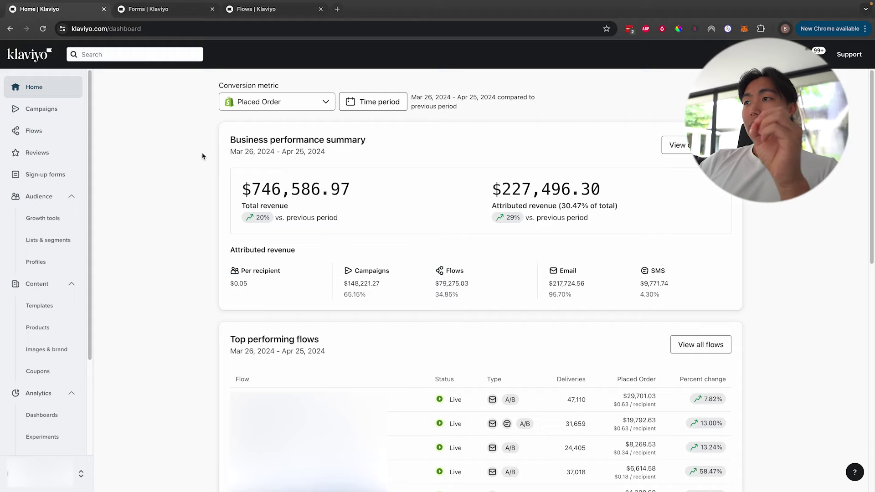
# Review the business performance summary and the top performing flows on the account's home dashboard.
pyautogui.scroll(-1, 354, 246)
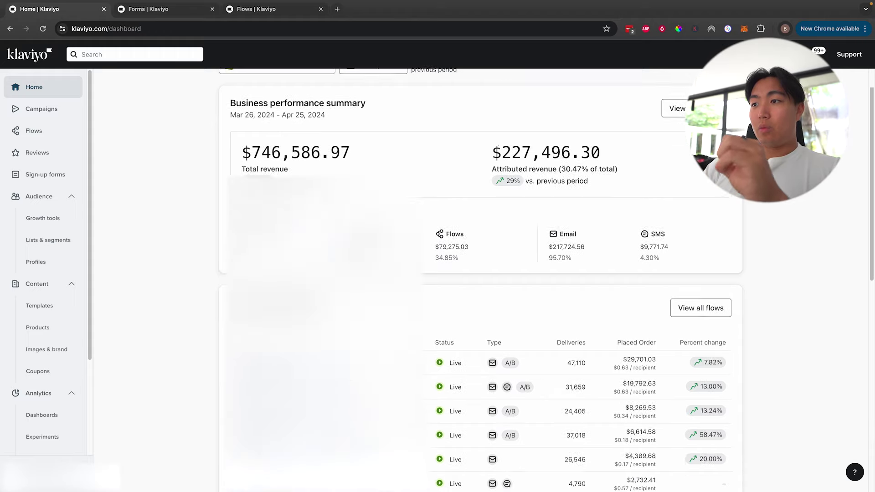
pyautogui.scroll(-4, 326, 235)
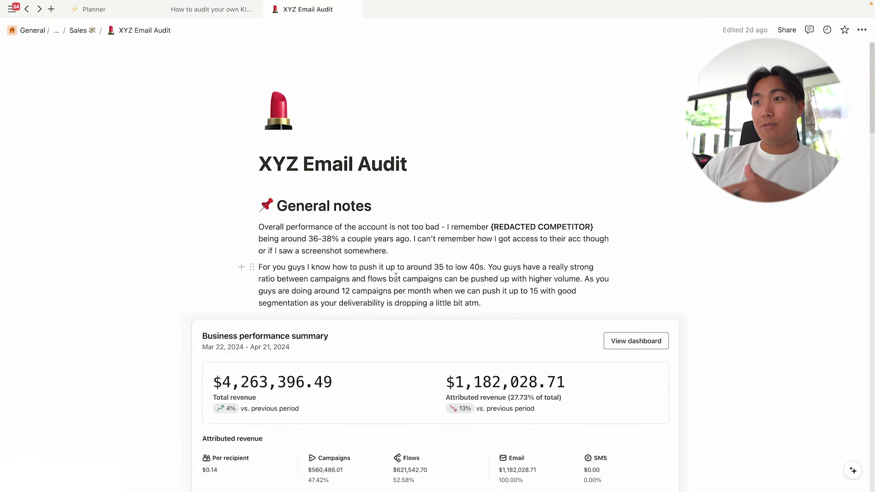
# Read the XYZ Email Audit page from the general notes through the deliverability comparison, flows analysis and campaign analysis.
pyautogui.scroll(-9, 422, 224)
pyautogui.scroll(-1, 428, 221)
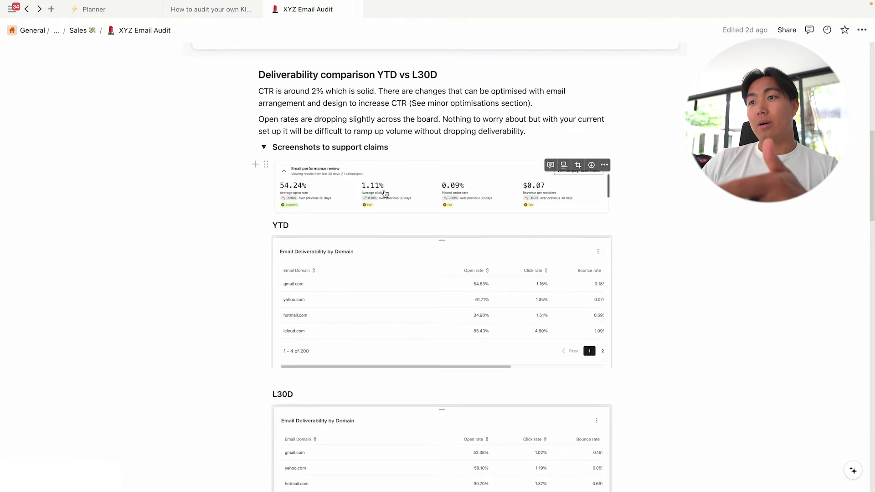
pyautogui.scroll(-7, 384, 192)
pyautogui.scroll(-2, 384, 192)
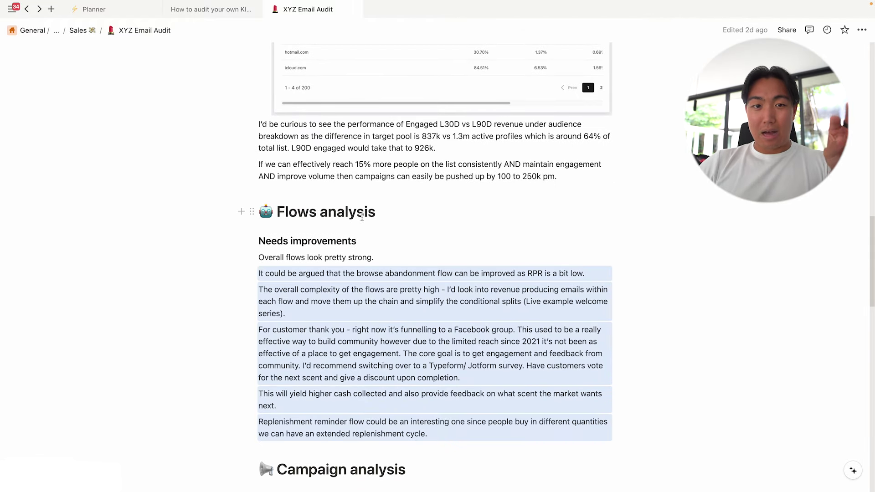
pyautogui.scroll(-6, 314, 230)
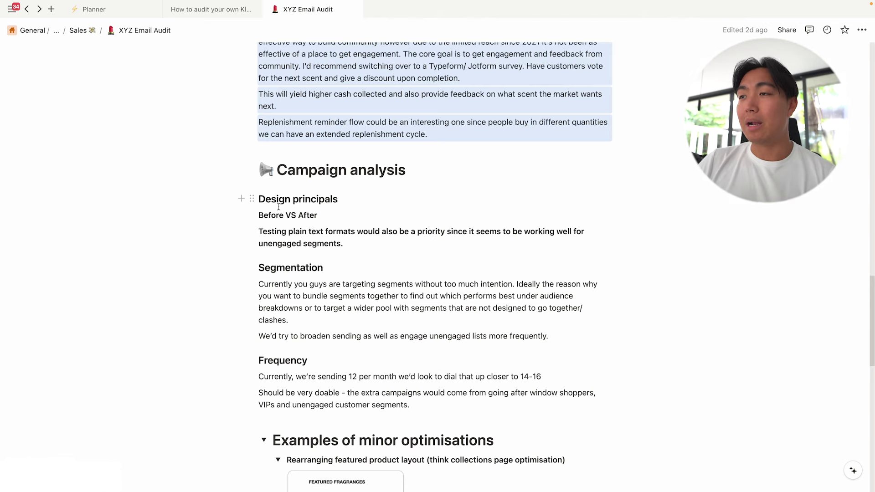
pyautogui.scroll(-5, 276, 214)
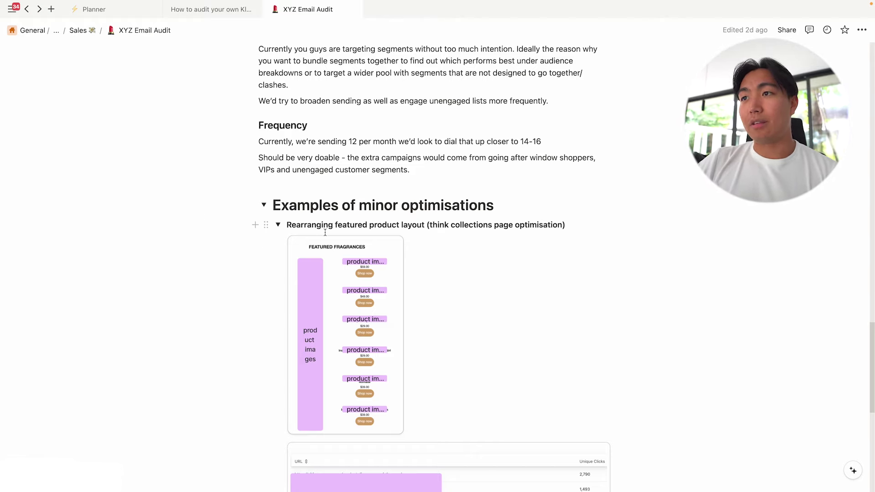
# Examine the featured product layout example under minor optimisations and compare it with the unique clicks table for its links.
pyautogui.scroll(-2, 256, 269)
pyautogui.scroll(-2, 252, 237)
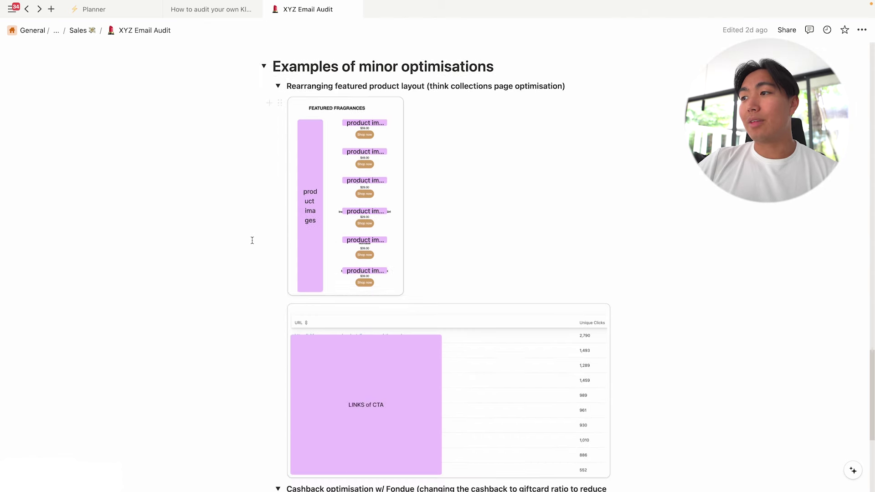
pyautogui.scroll(-2, 252, 240)
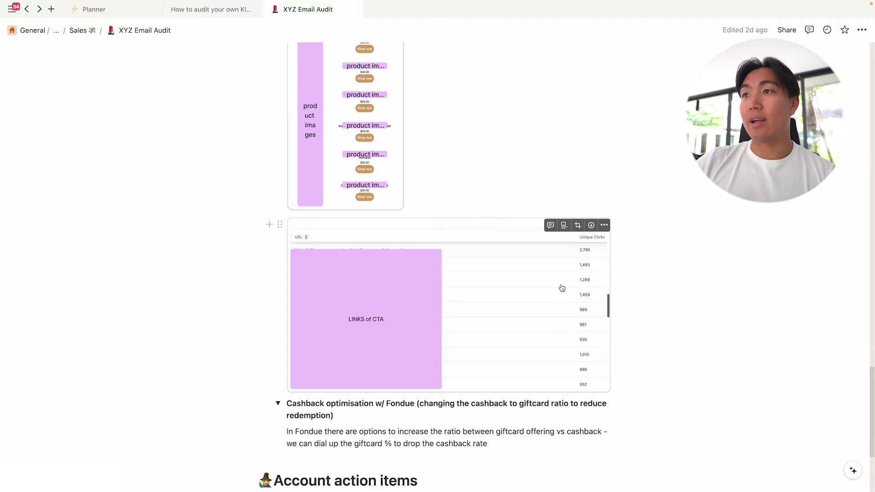
pyautogui.scroll(1, 285, 229)
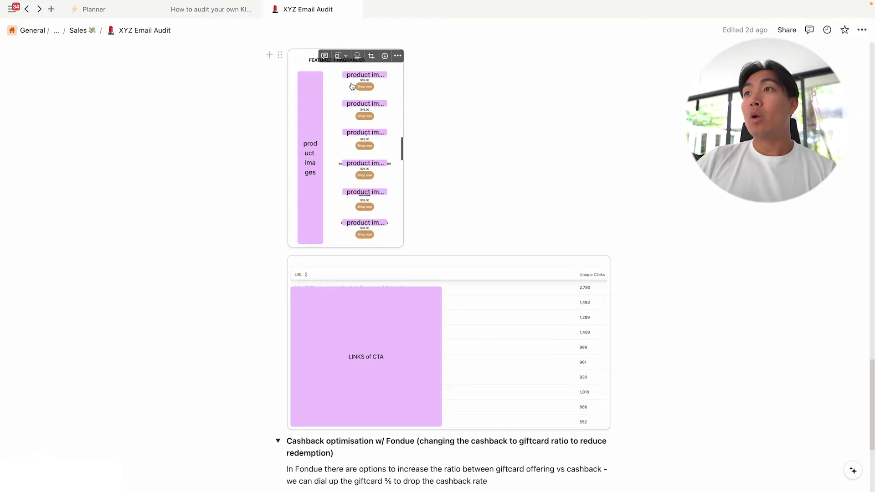
pyautogui.scroll(2, 319, 185)
pyautogui.moveTo(403, 188); pyautogui.dragTo(465, 185)
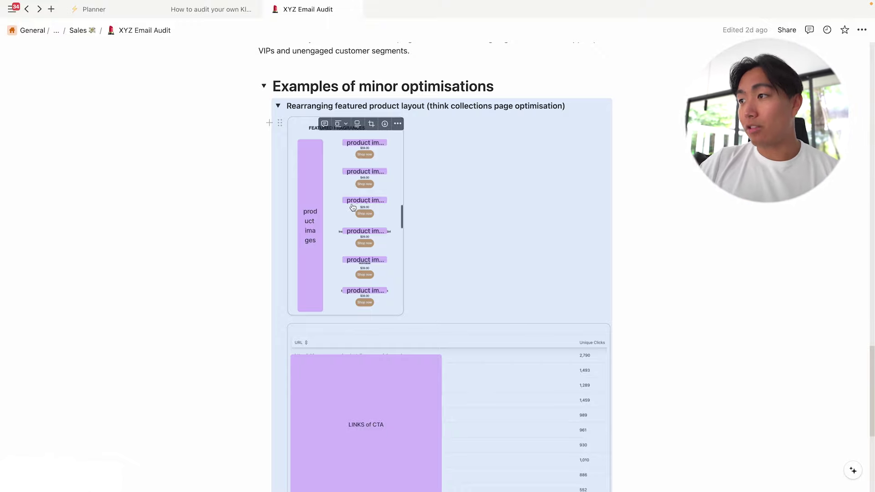
pyautogui.scroll(-3, 353, 207)
pyautogui.click(640, 375)
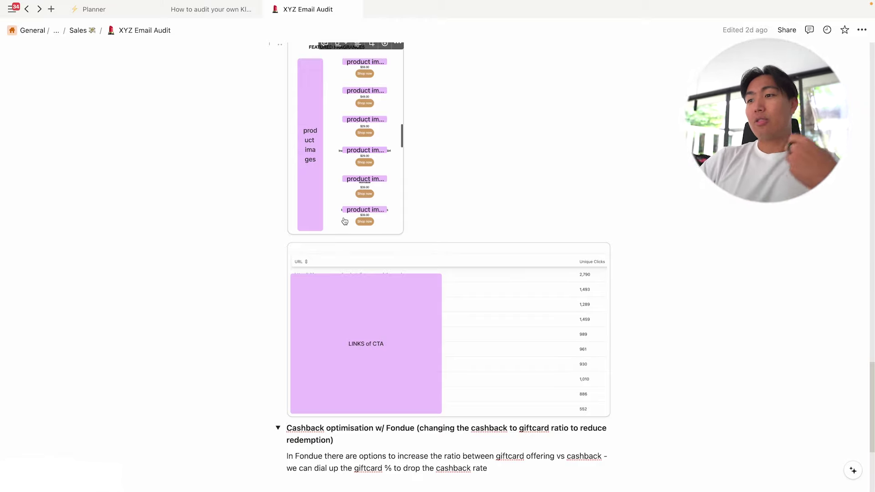
# Read the cashback optimisation example and the account action items at the end of the audit page.
pyautogui.scroll(-5, 337, 328)
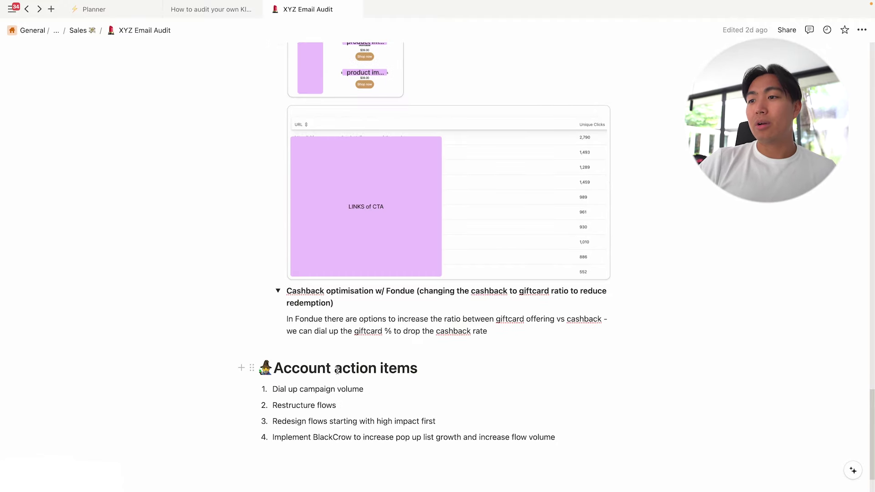
pyautogui.moveTo(172, 293); pyautogui.dragTo(344, 319)
pyautogui.click(519, 342)
pyautogui.click(310, 286)
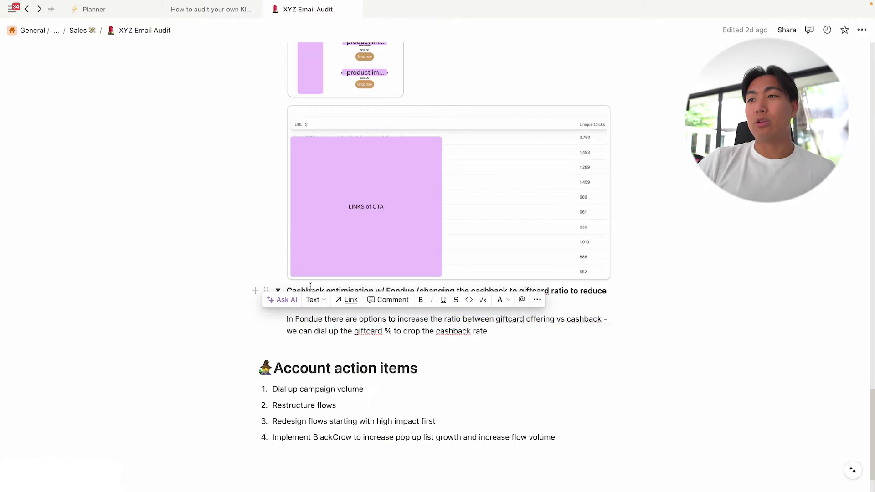
# Reread the customer thank you recommendation under needed flow improvements and switch back to the Klaviyo home dashboard.
pyautogui.scroll(8, 228, 294)
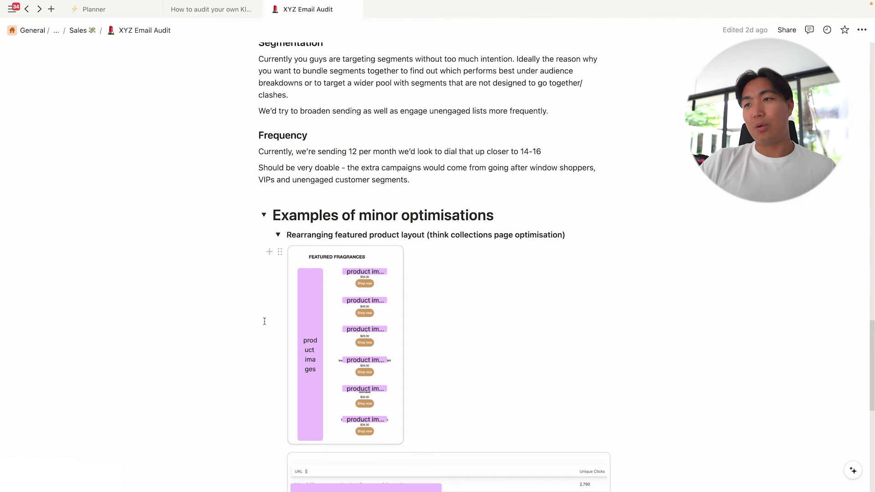
pyautogui.scroll(6, 264, 321)
pyautogui.scroll(2, 281, 330)
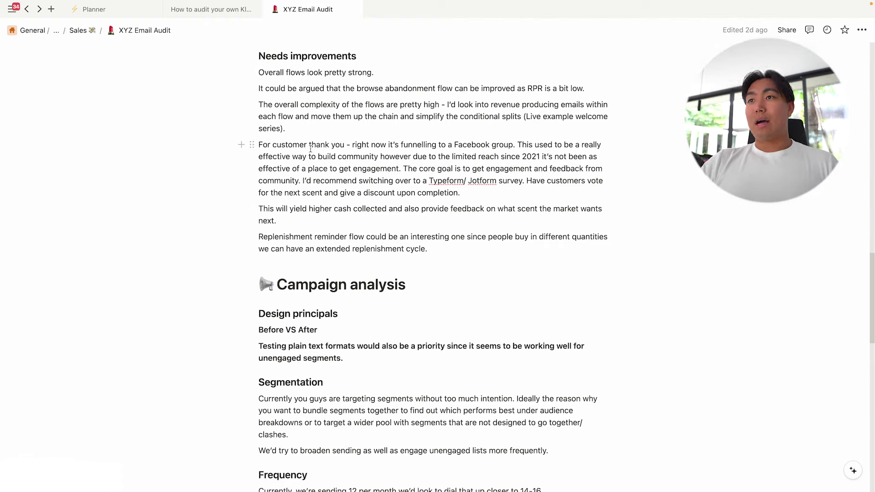
pyautogui.moveTo(309, 146); pyautogui.dragTo(412, 146)
pyautogui.click(334, 154)
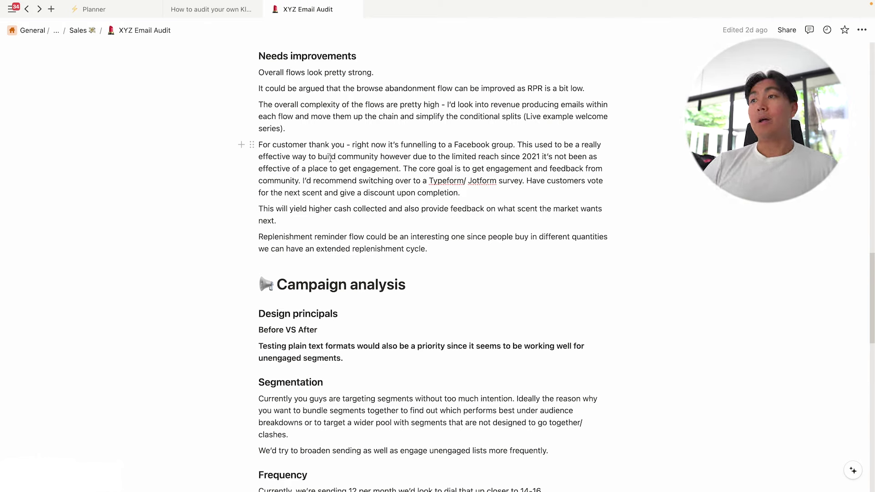
pyautogui.hotkey('ctrl', 'Left')
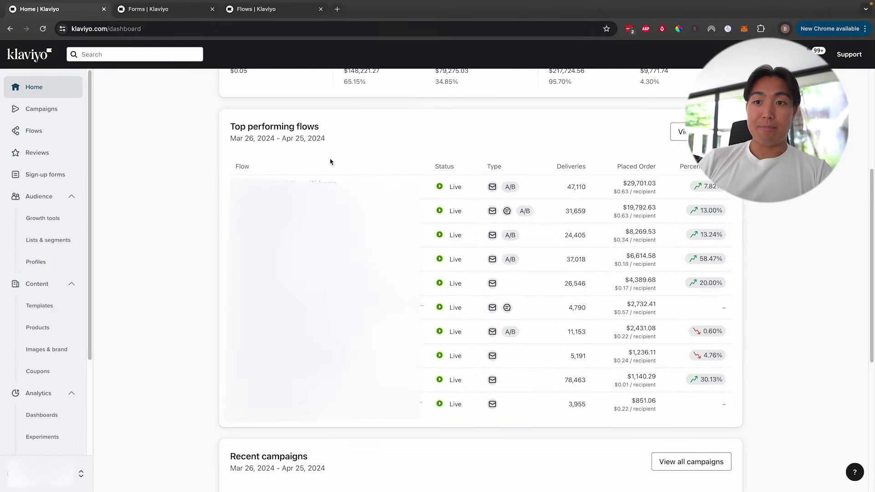